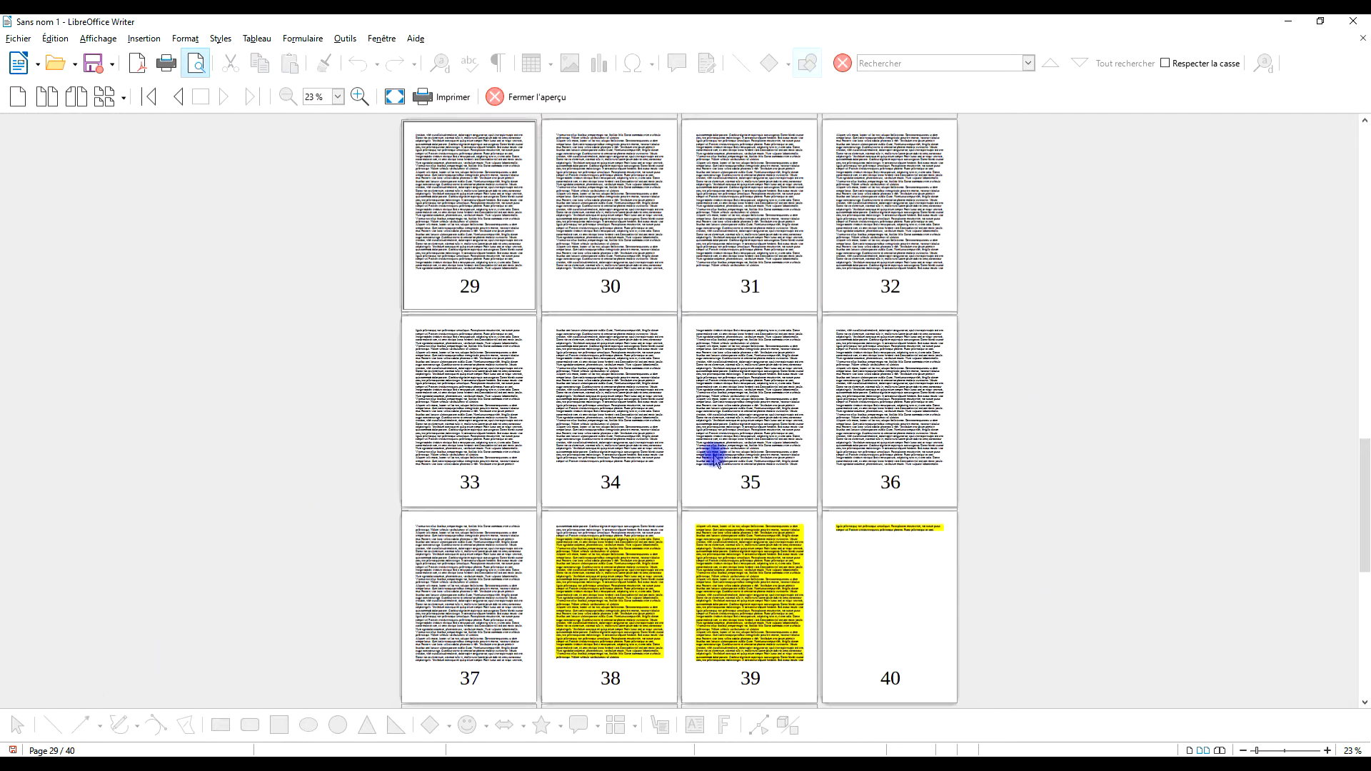
# Step: Switch to the YouTube Studio comments to read the question about removing pagination from the last two pages, and return to Writer
pyautogui.click(1292, 25)
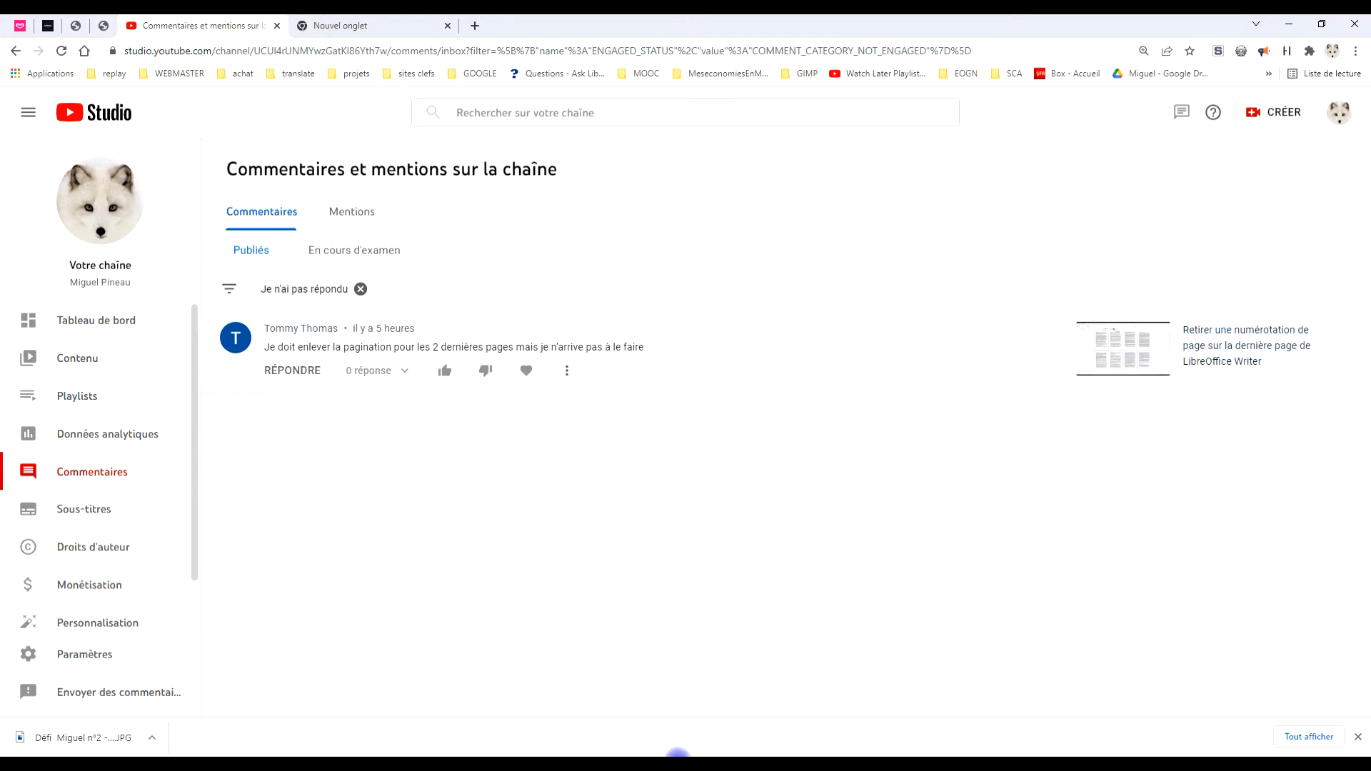
pyautogui.click(678, 755)
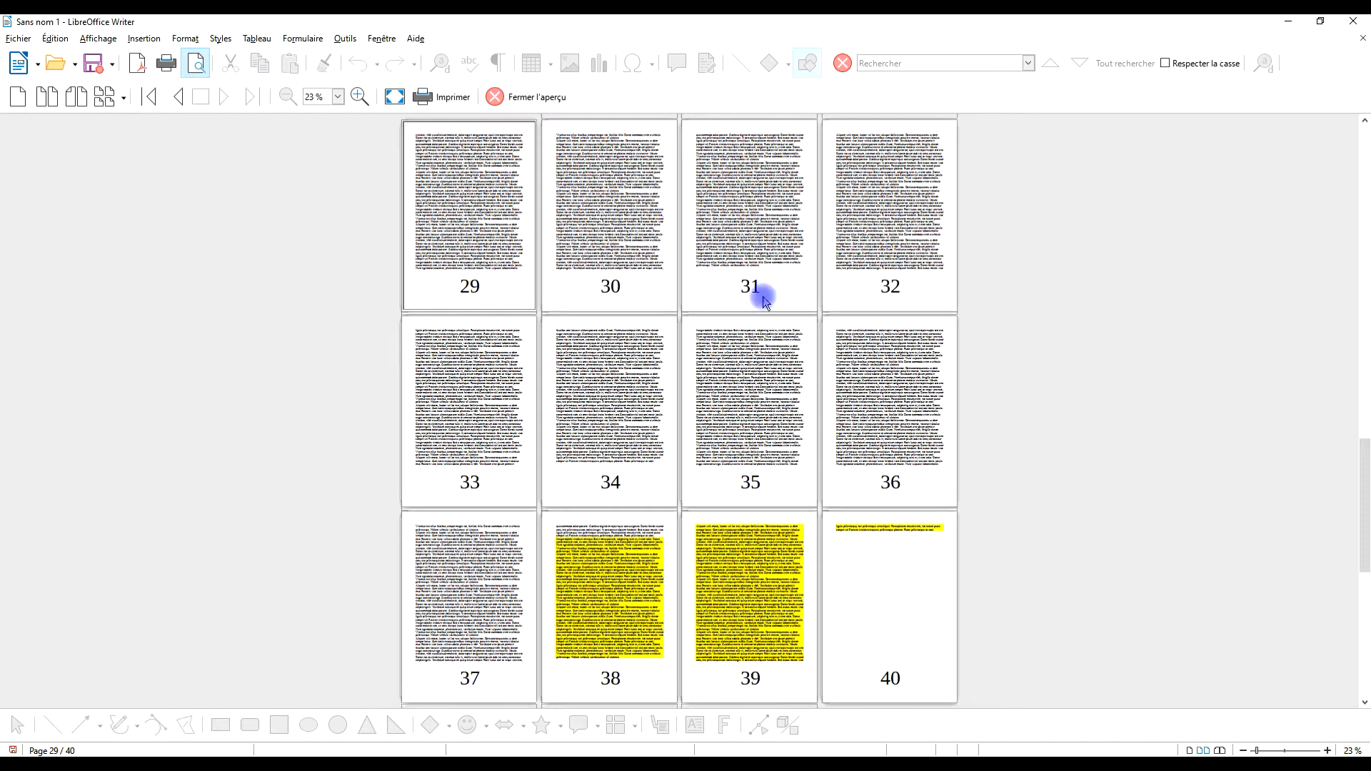
# Step: Close the print preview and display the sidebar beside the document on page 38
pyautogui.click(526, 96)
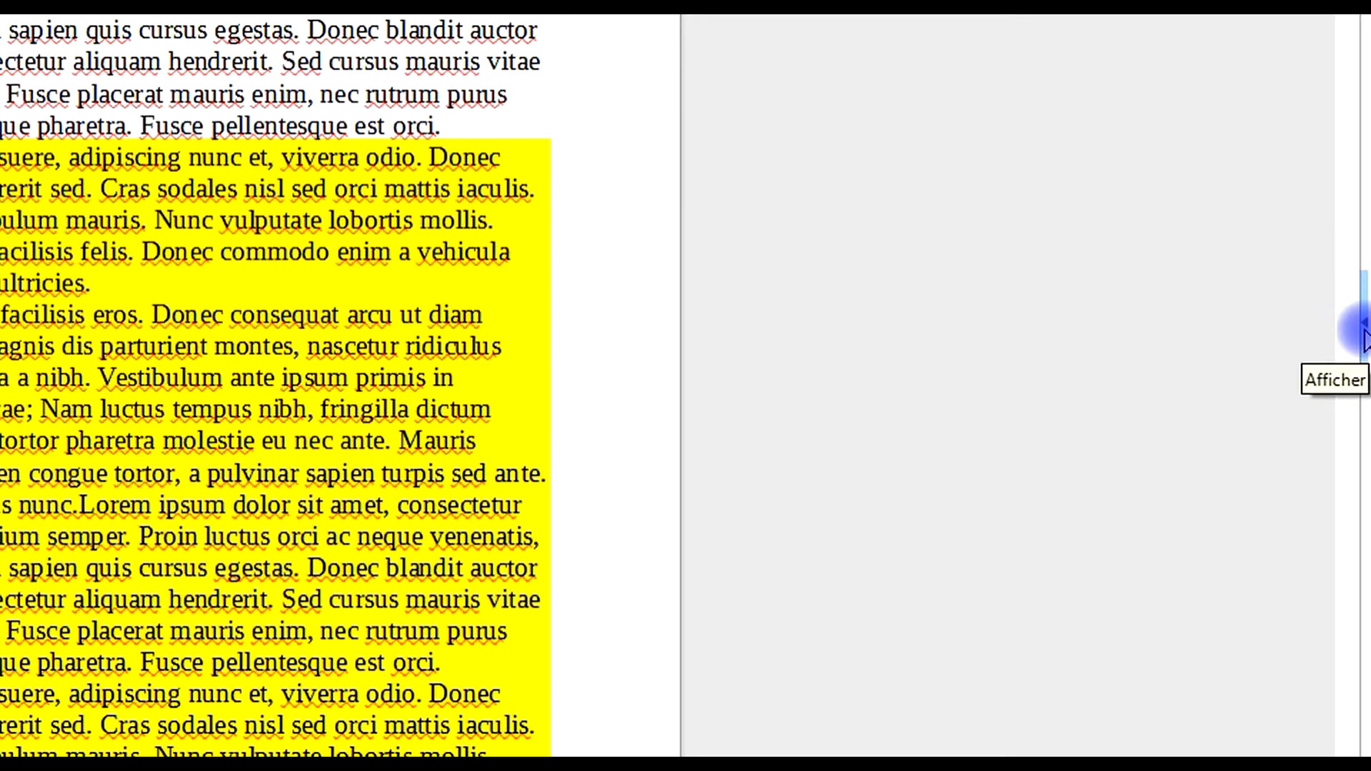
pyautogui.click(1363, 335)
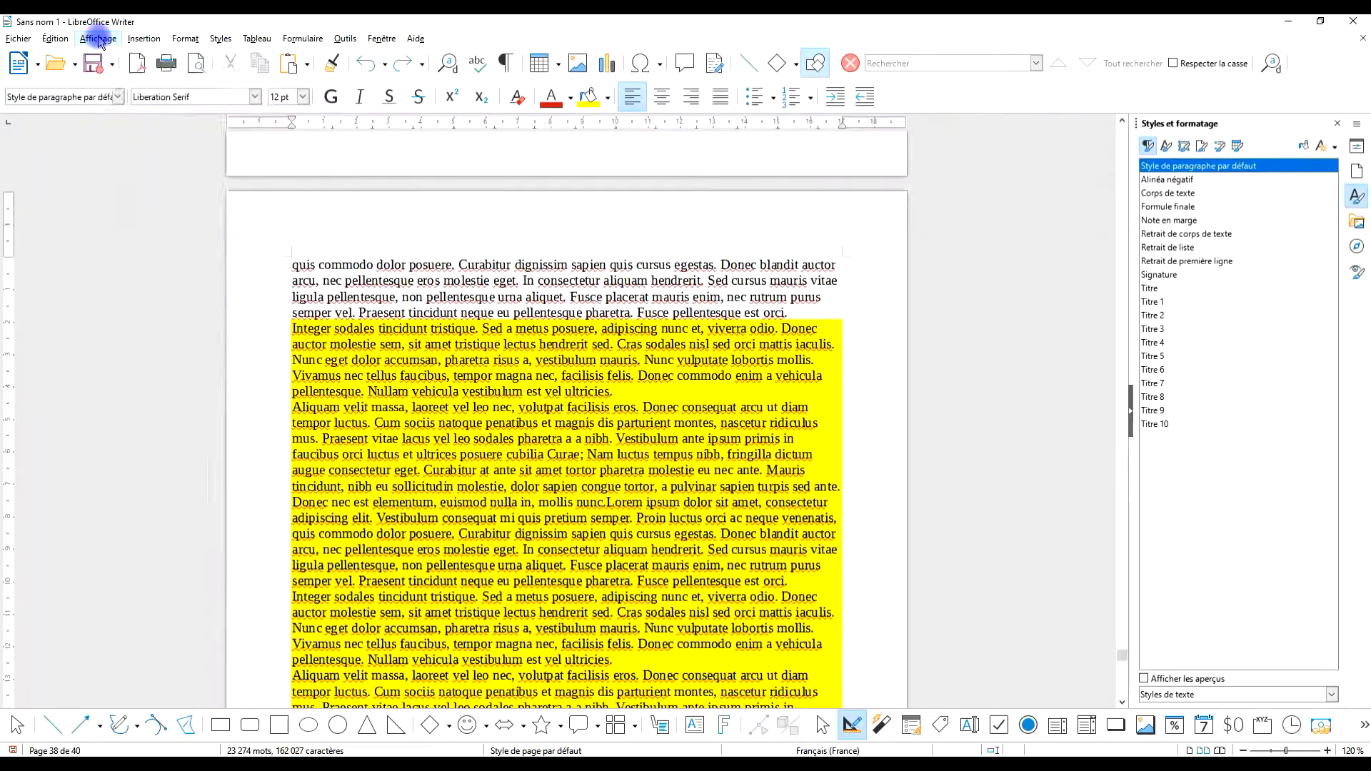
# Step: Hide the sidebar (Volet latéral) and display it again
pyautogui.click(98, 38)
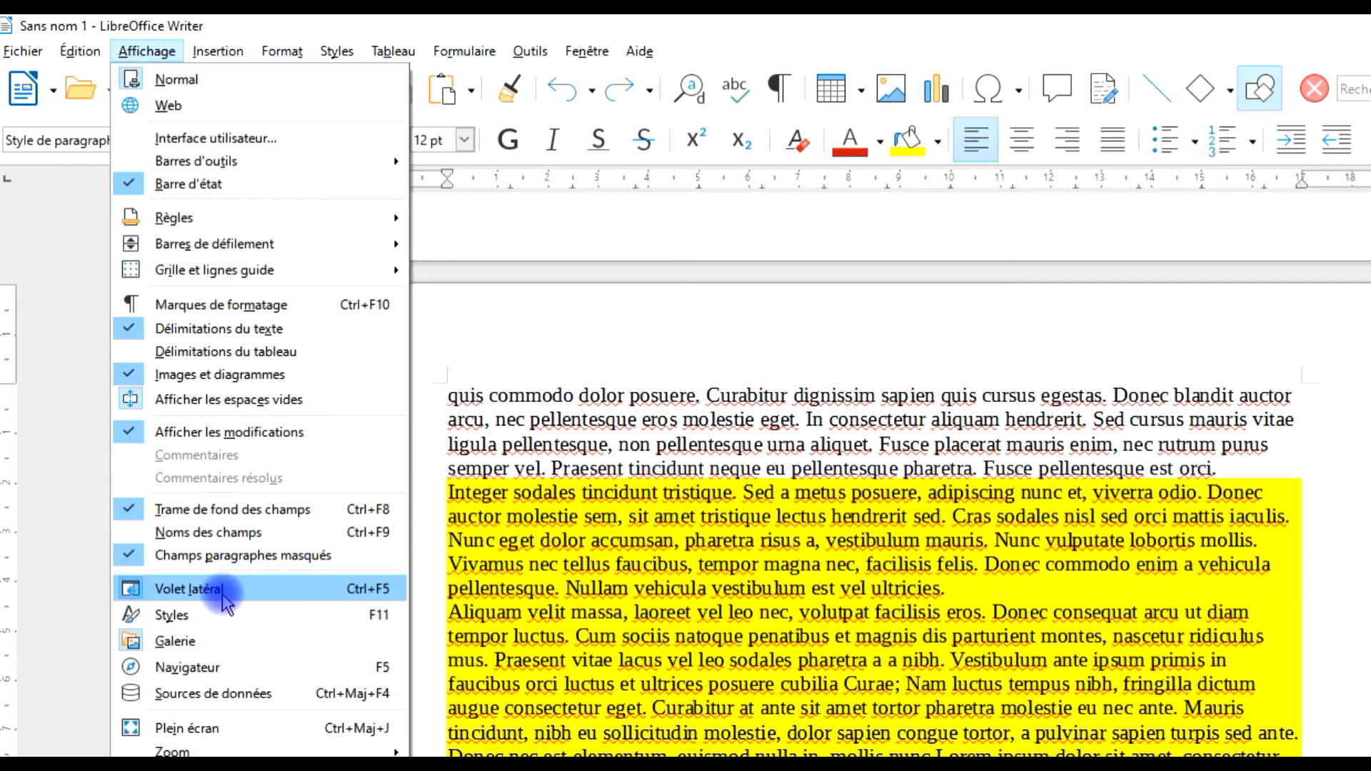
pyautogui.click(220, 589)
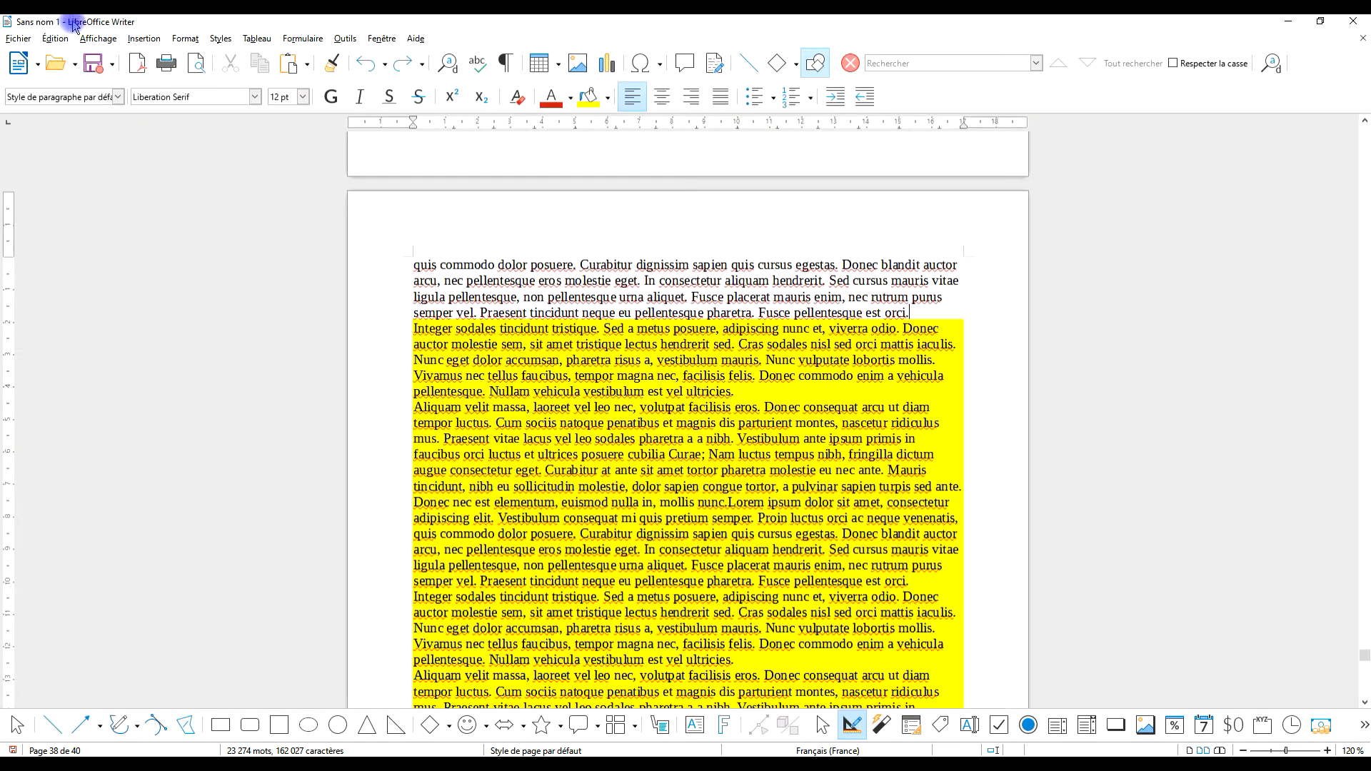
pyautogui.click(92, 39)
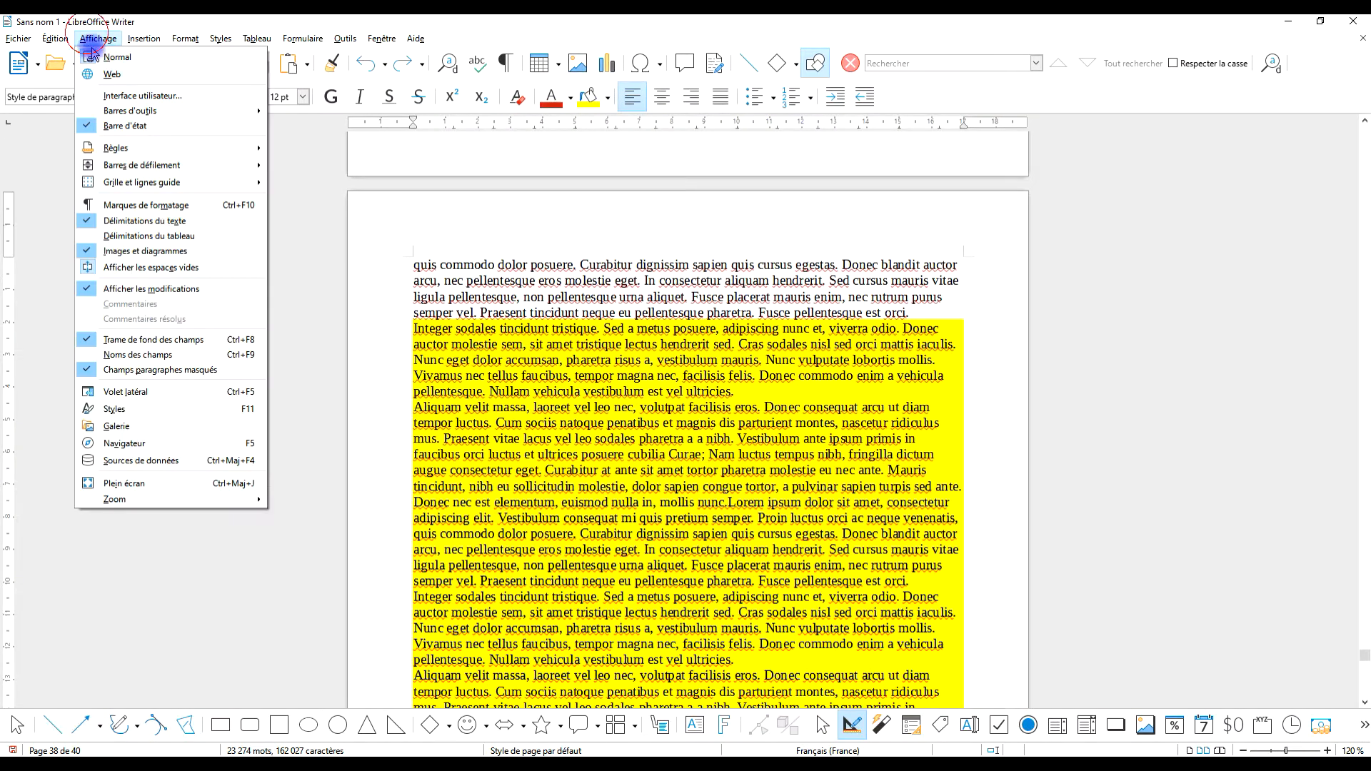
pyautogui.click(153, 393)
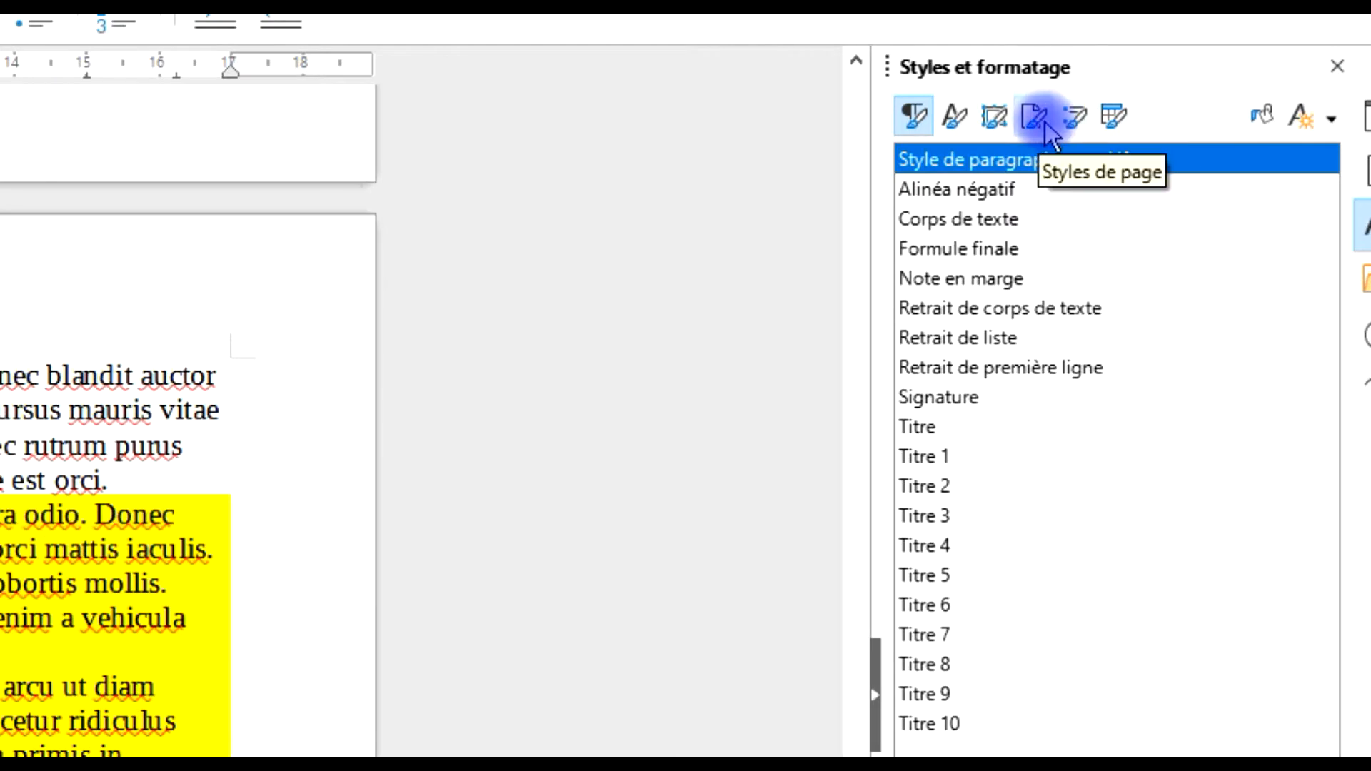
# Step: Create a new page style named "dernières pages" without a header or footer
pyautogui.click(1039, 181)
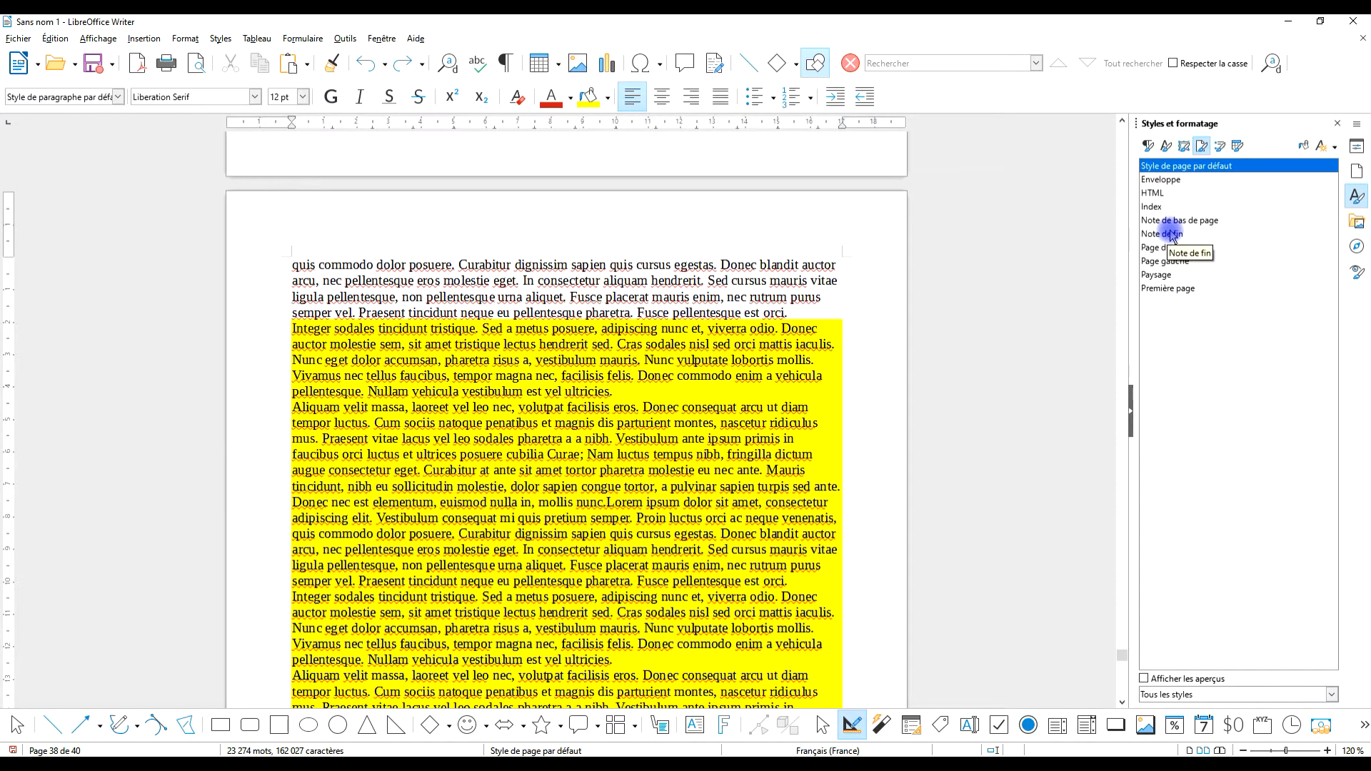
pyautogui.rightClick(1157, 311)
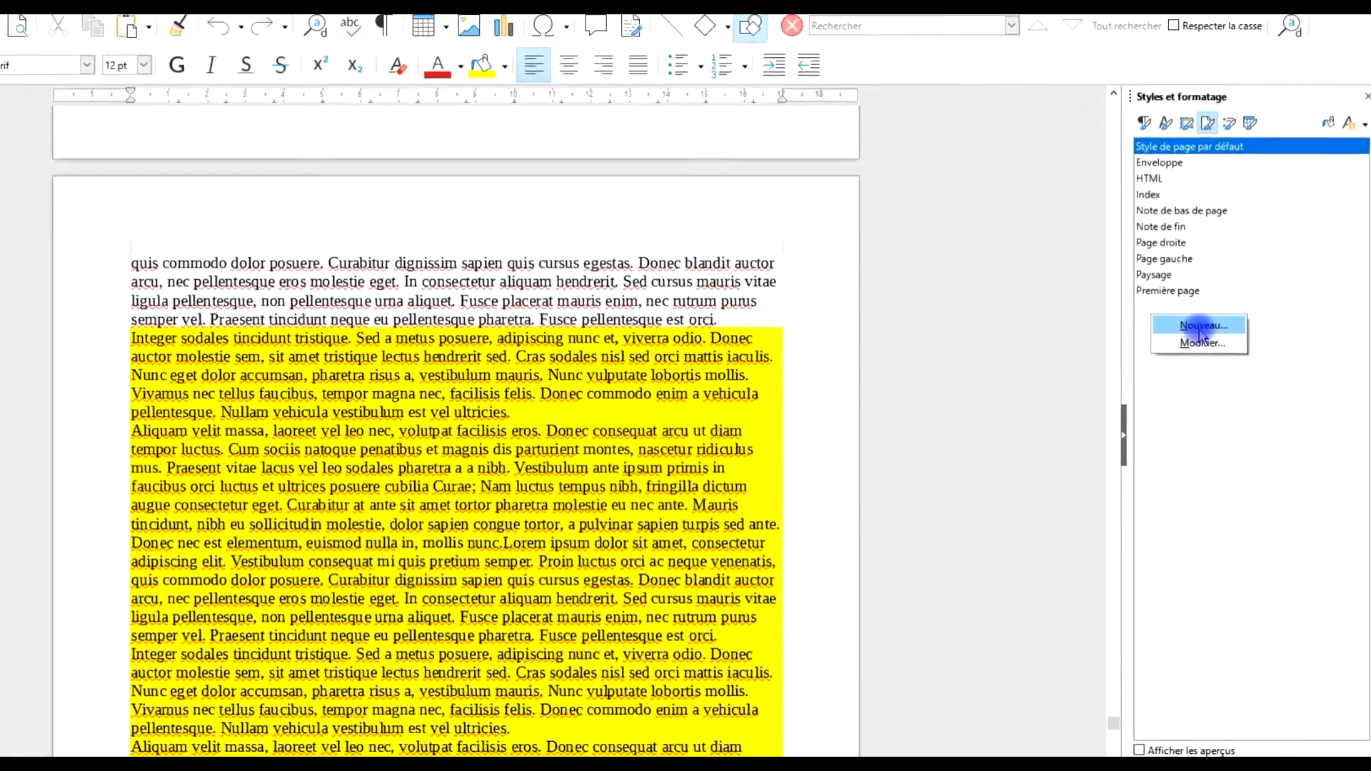
pyautogui.click(1203, 325)
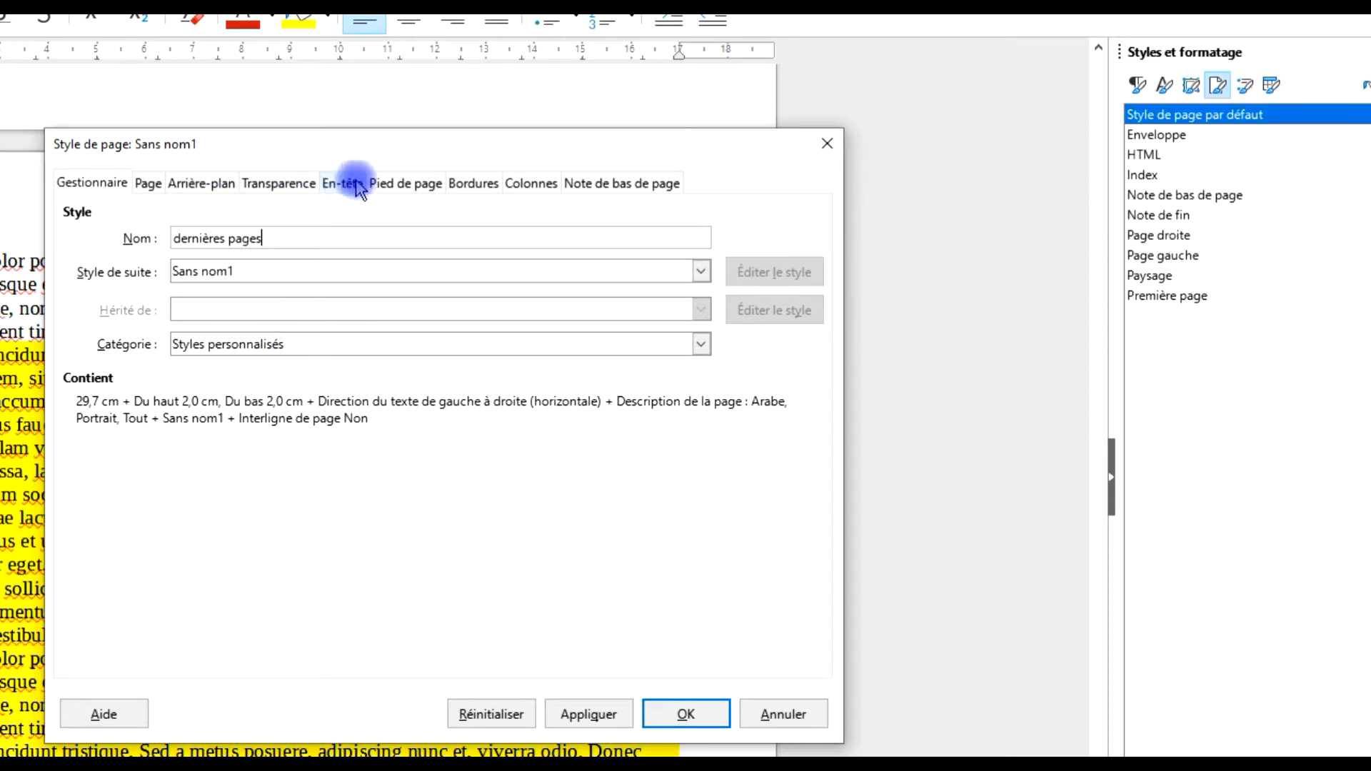
pyautogui.click(405, 185)
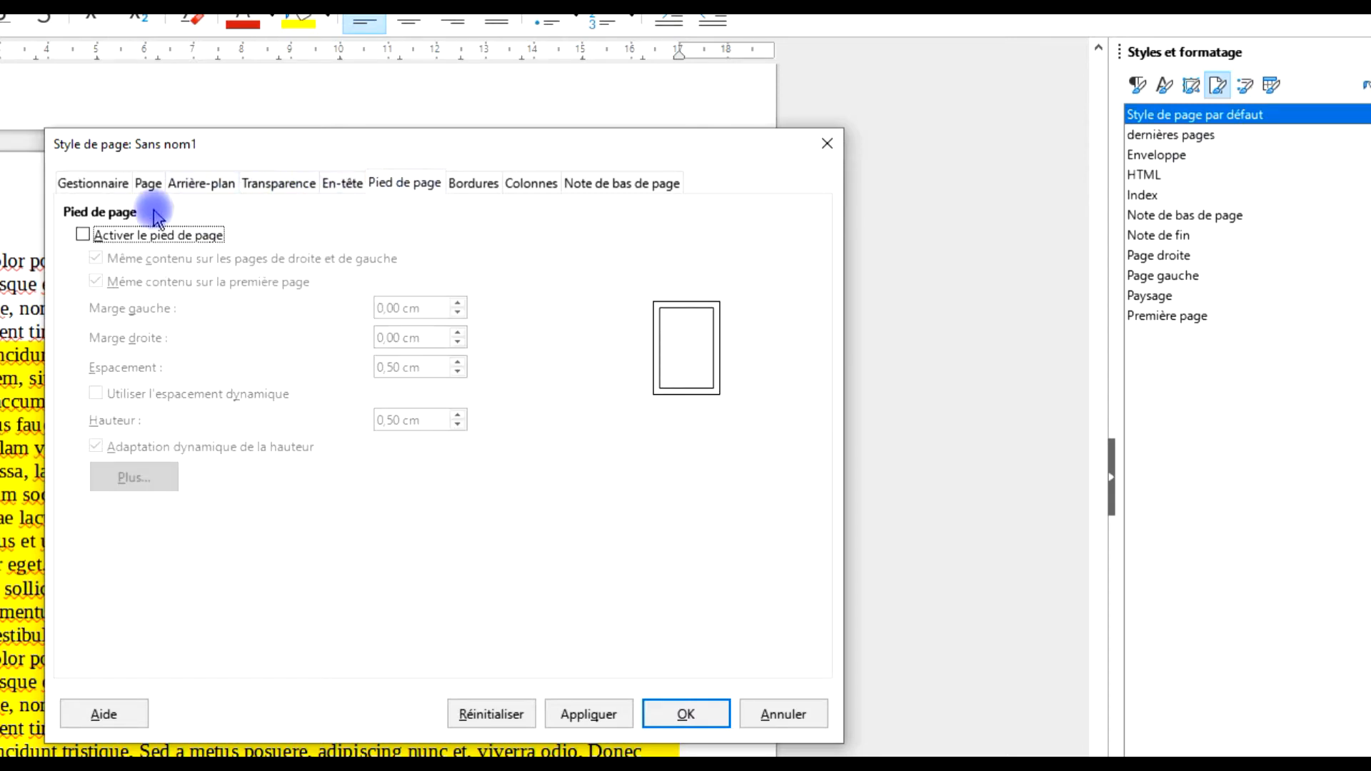
pyautogui.click(343, 183)
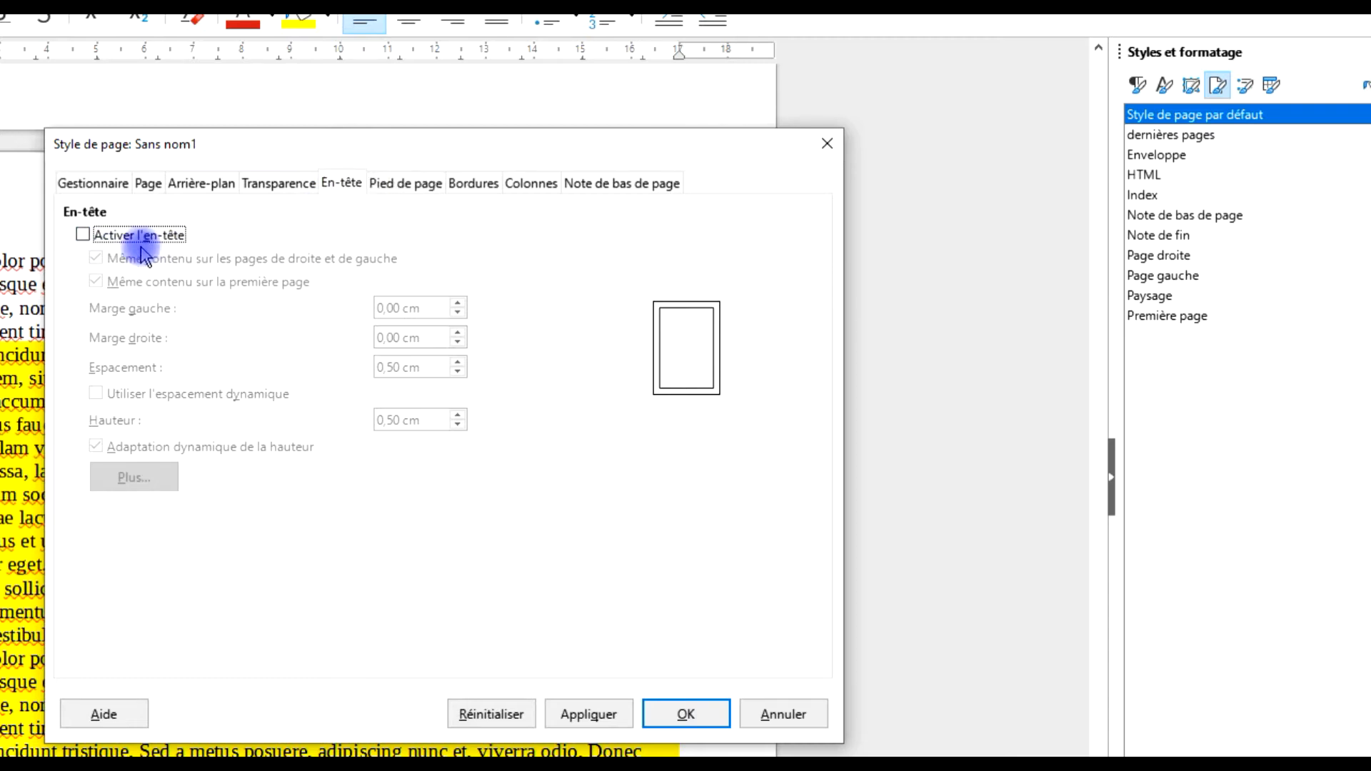
pyautogui.click(91, 187)
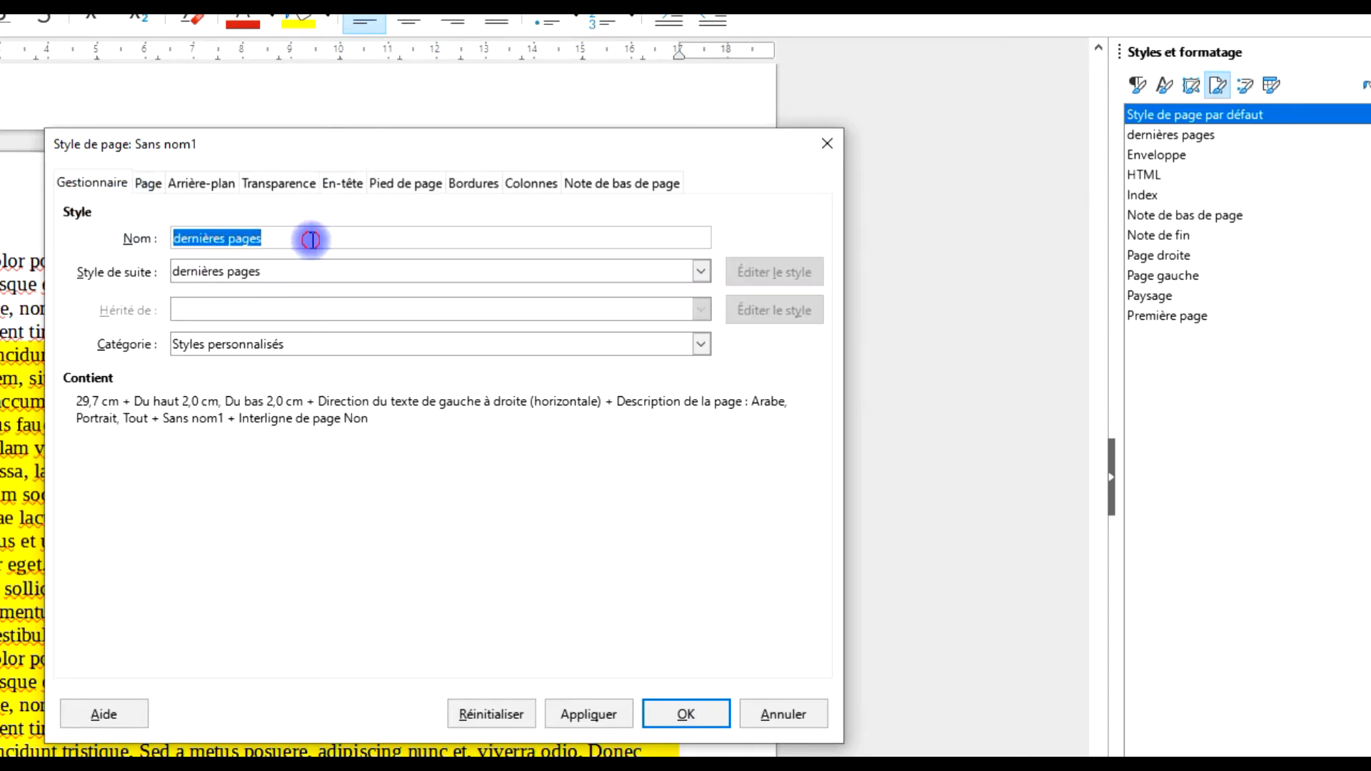
pyautogui.click(309, 234)
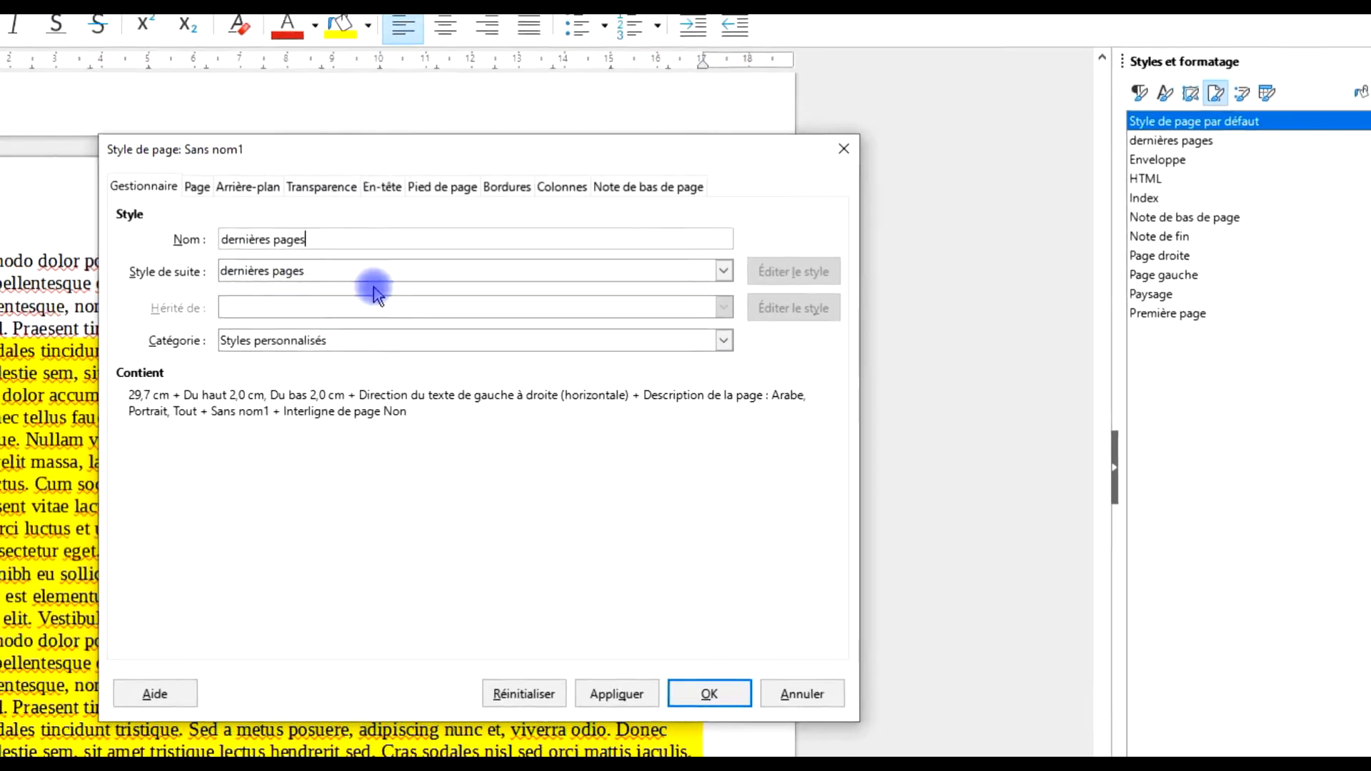
pyautogui.click(709, 693)
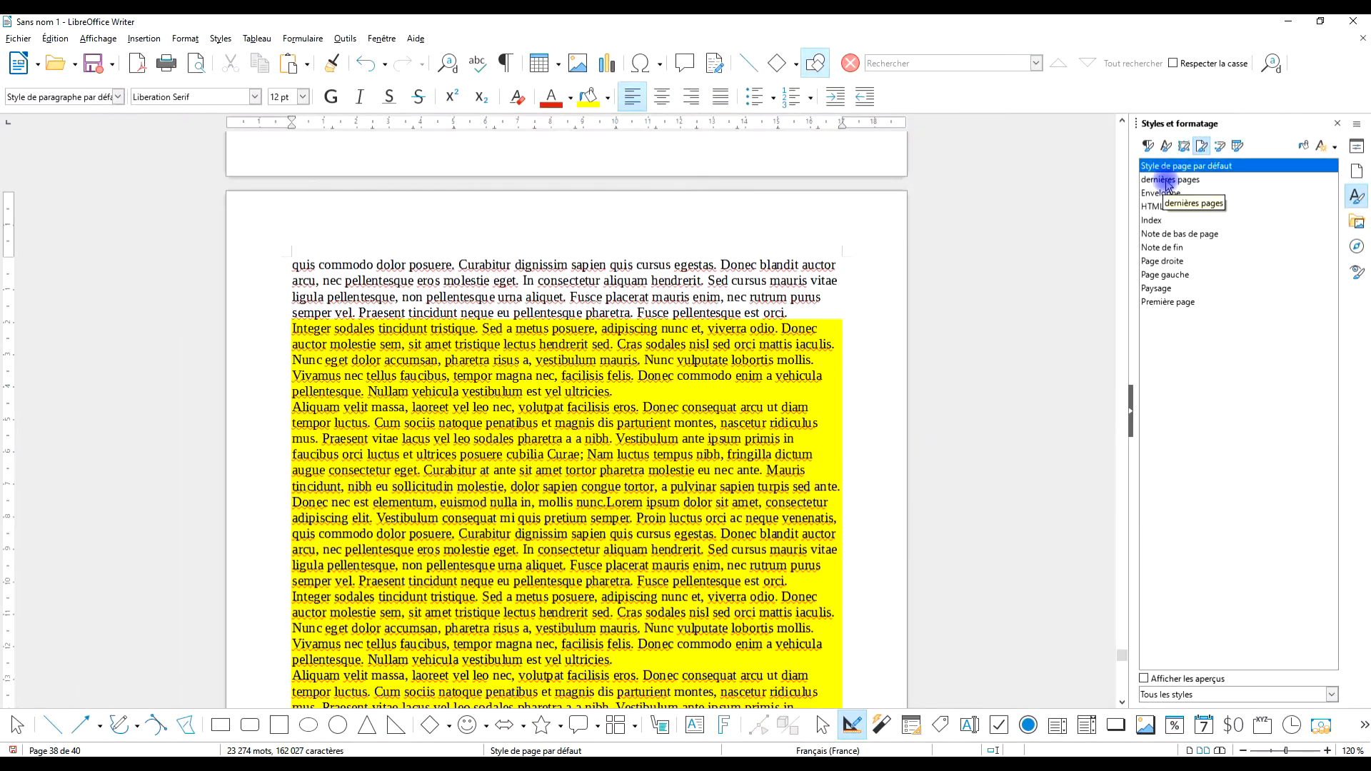
# Step: Select the "dernières pages" page style in the list and examine the yellow-highlighted text across pages 38 and 39
pyautogui.click(1172, 182)
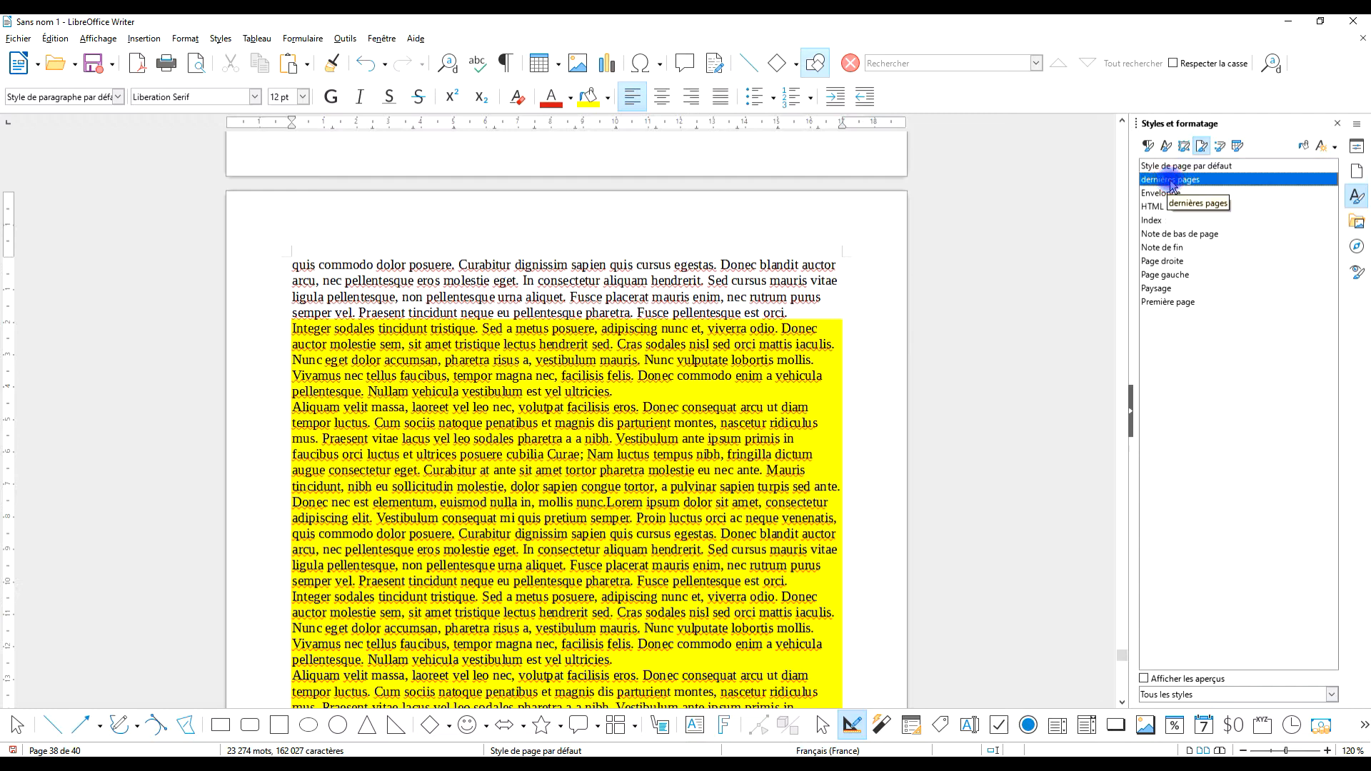
pyautogui.click(442, 382)
pyautogui.scroll(-15, 791, 378)
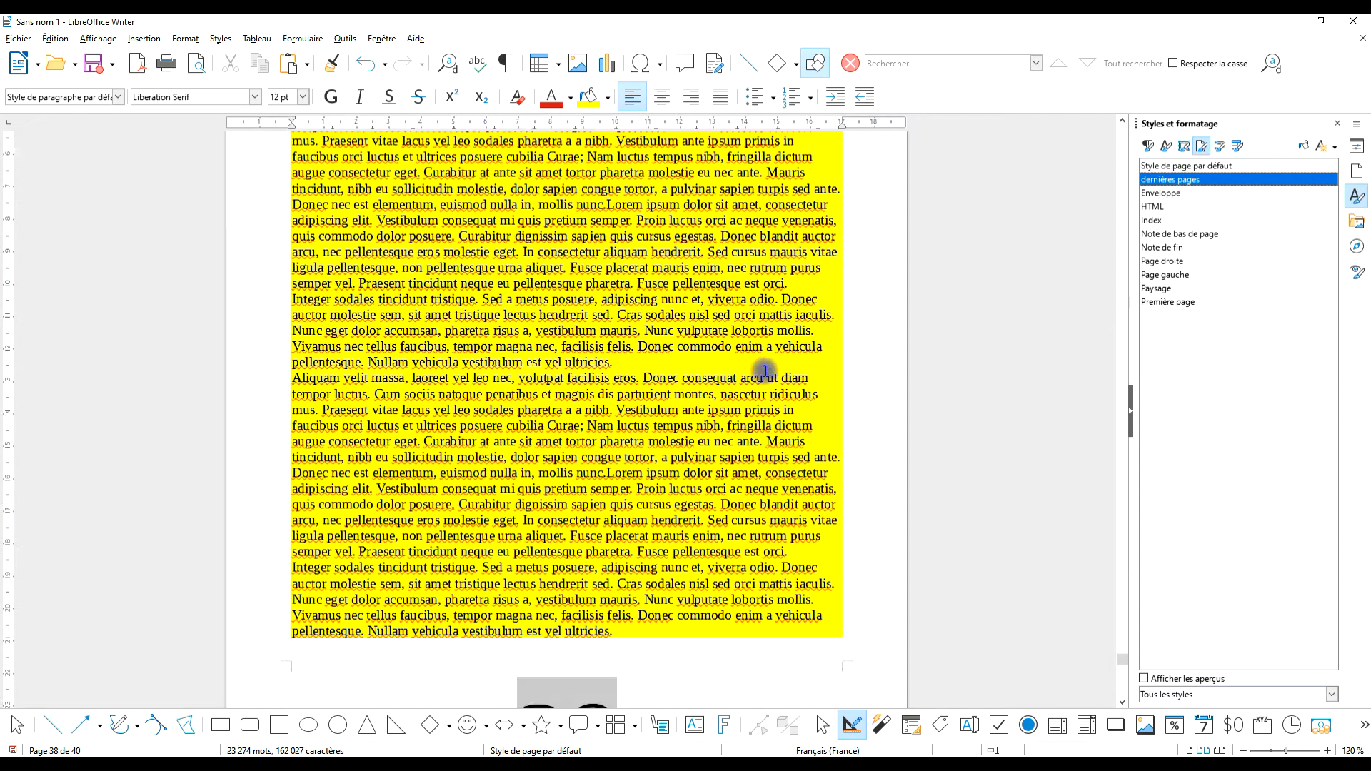
pyautogui.click(813, 349)
pyautogui.scroll(-2, 814, 362)
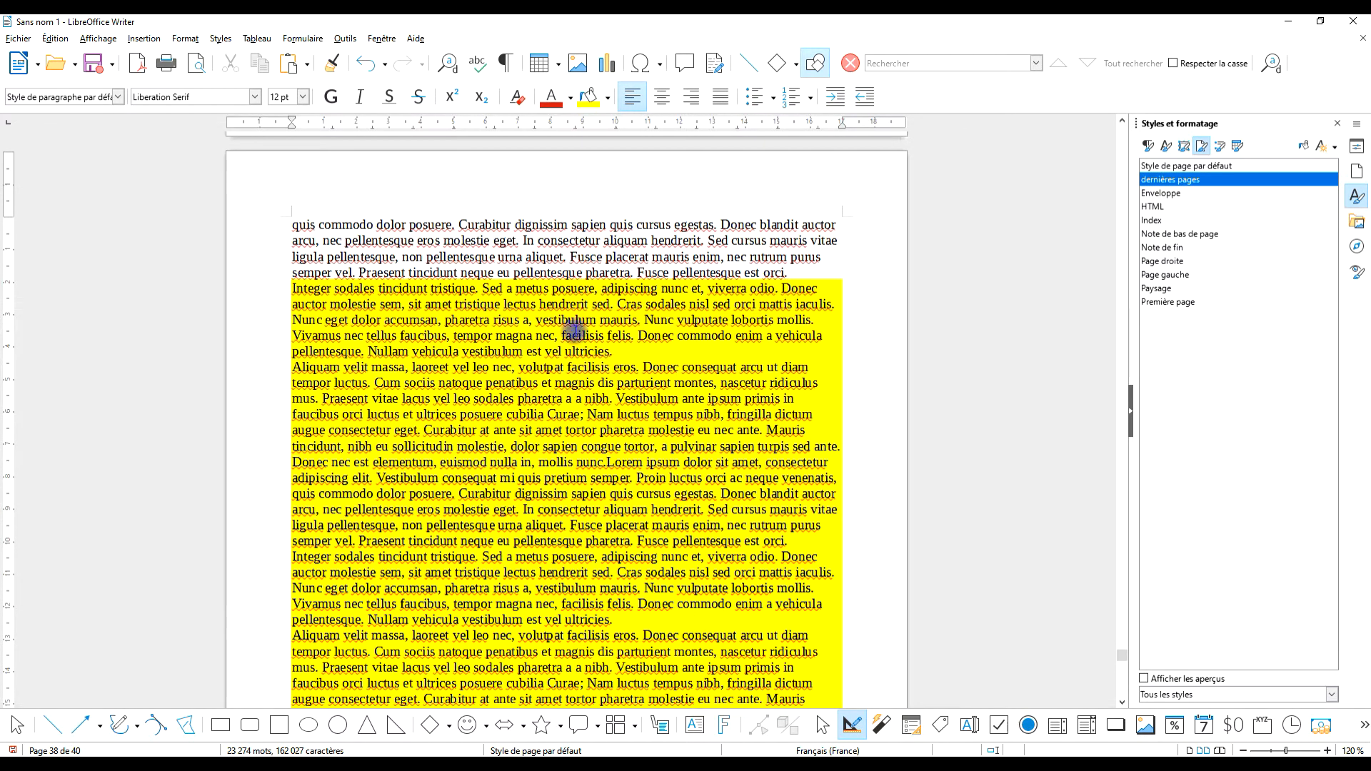
pyautogui.scroll(-13, 664, 407)
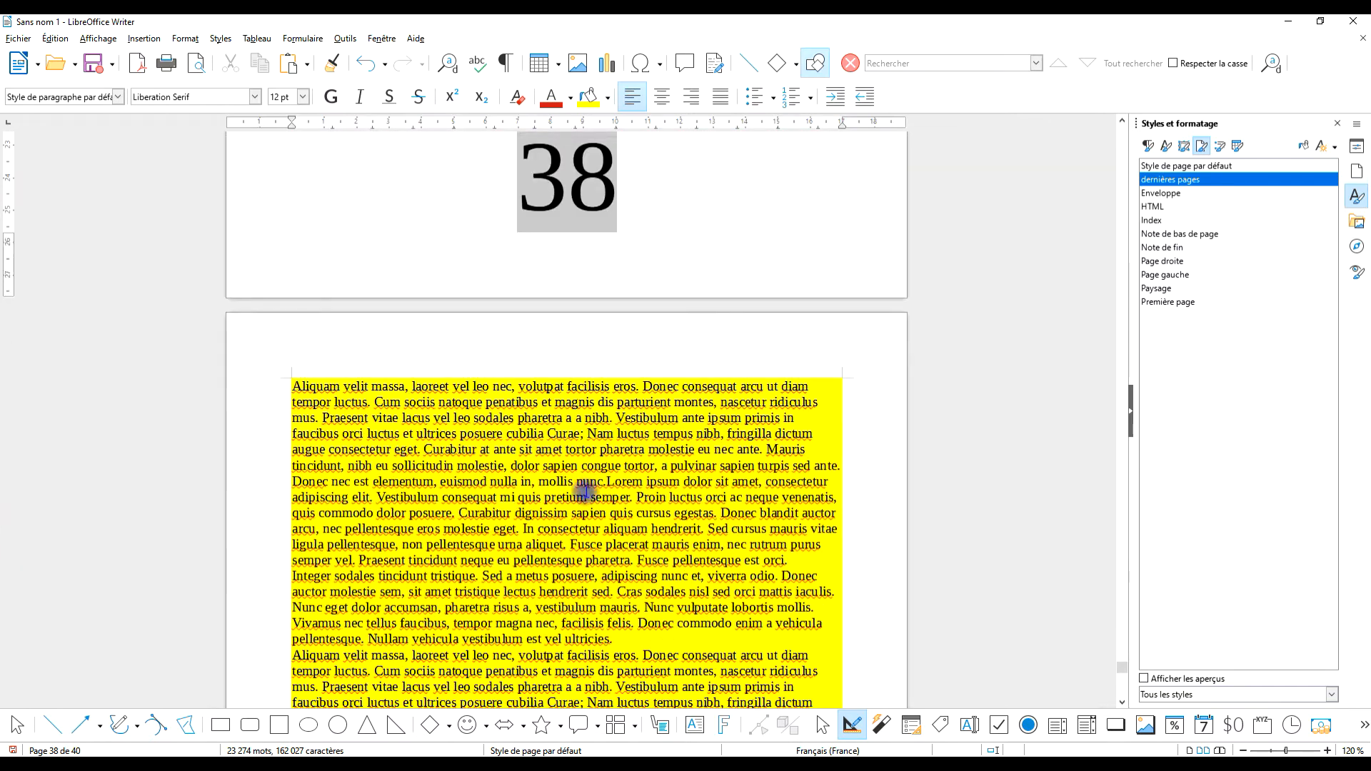
pyautogui.scroll(15, 642, 300)
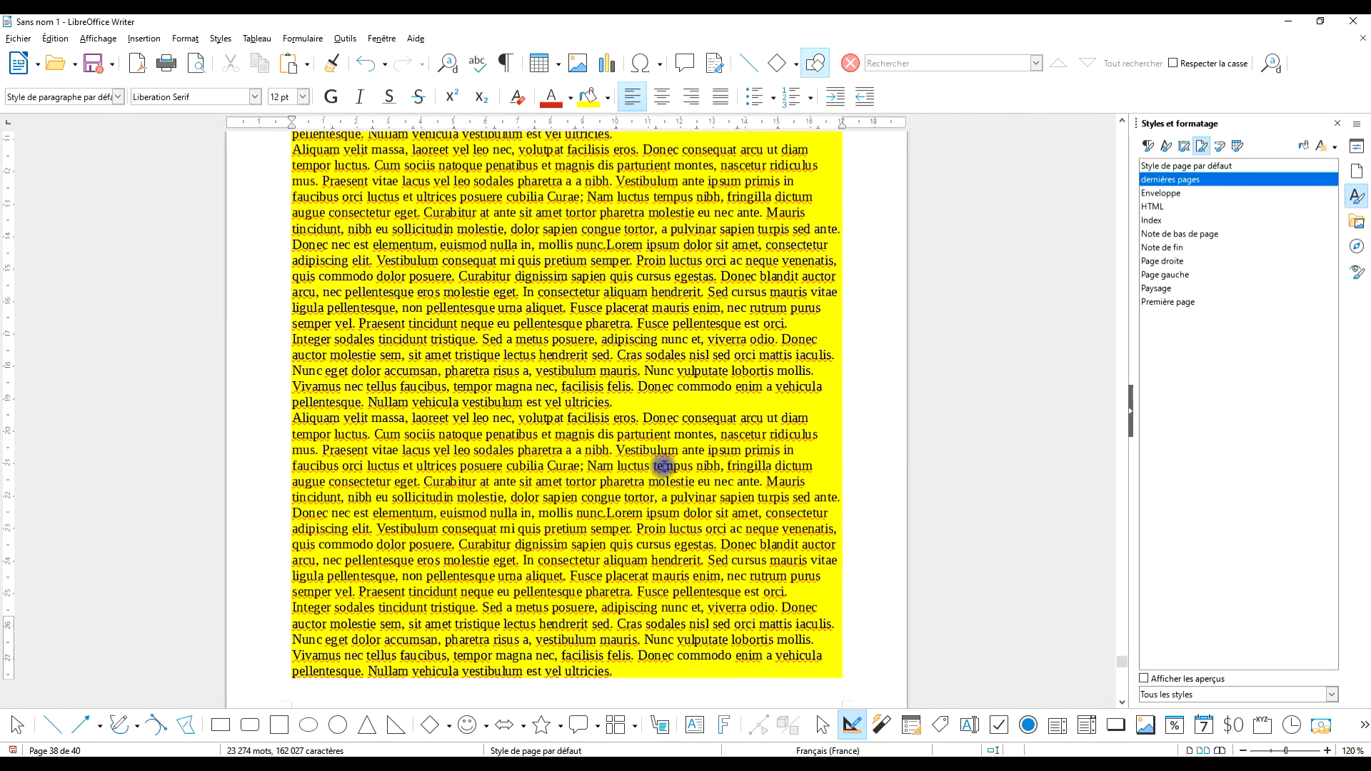
pyautogui.scroll(-15, 630, 326)
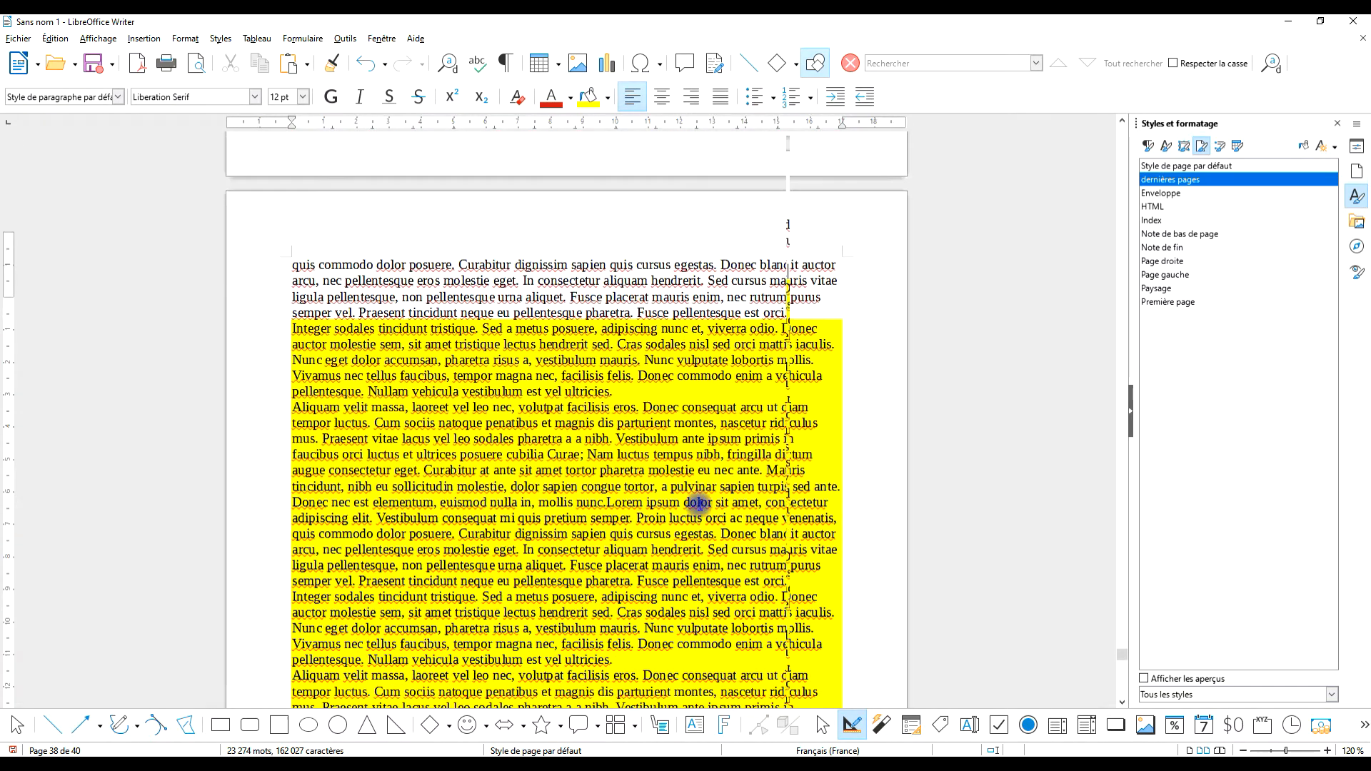
pyautogui.scroll(10, 603, 474)
pyautogui.scroll(5, 741, 424)
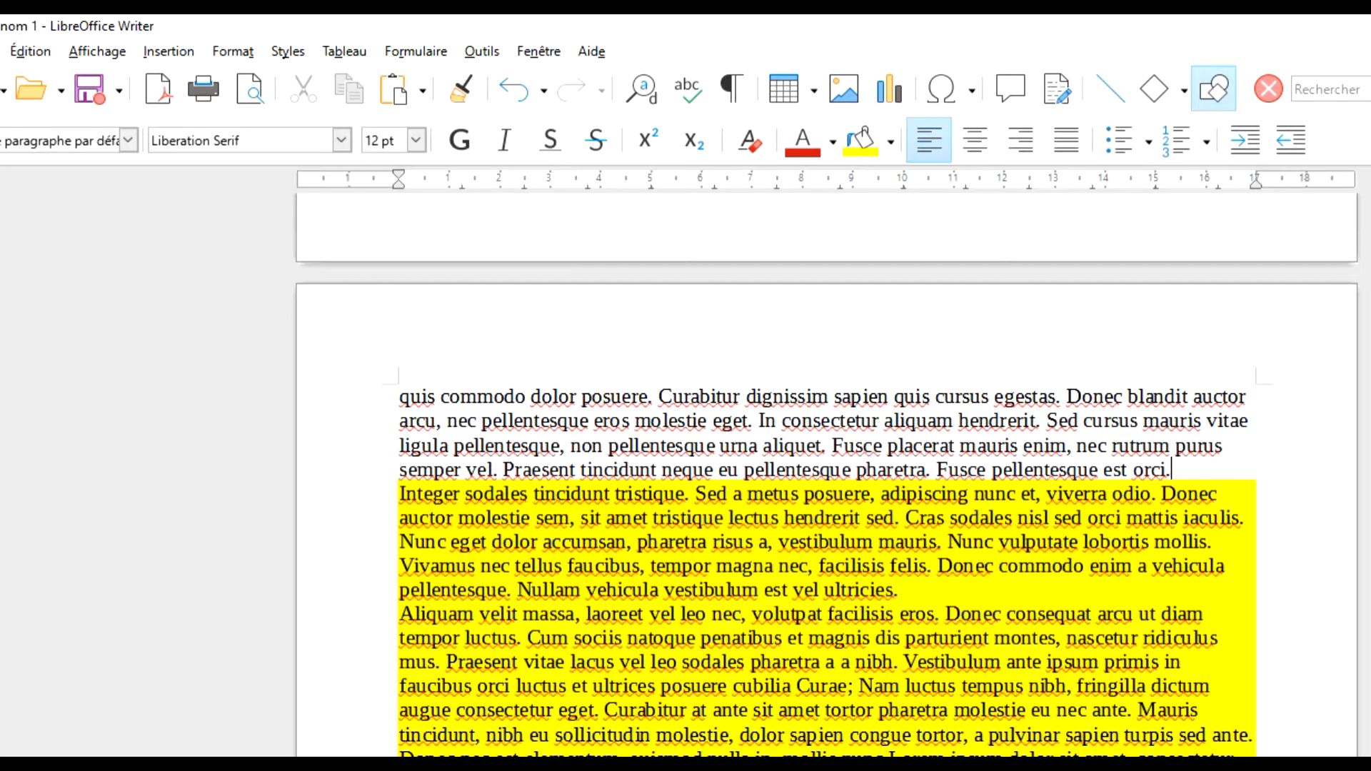
# Step: Insert a manual page break with the page style "dernières pages" right before the yellow-highlighted text on page 38
pyautogui.click(174, 53)
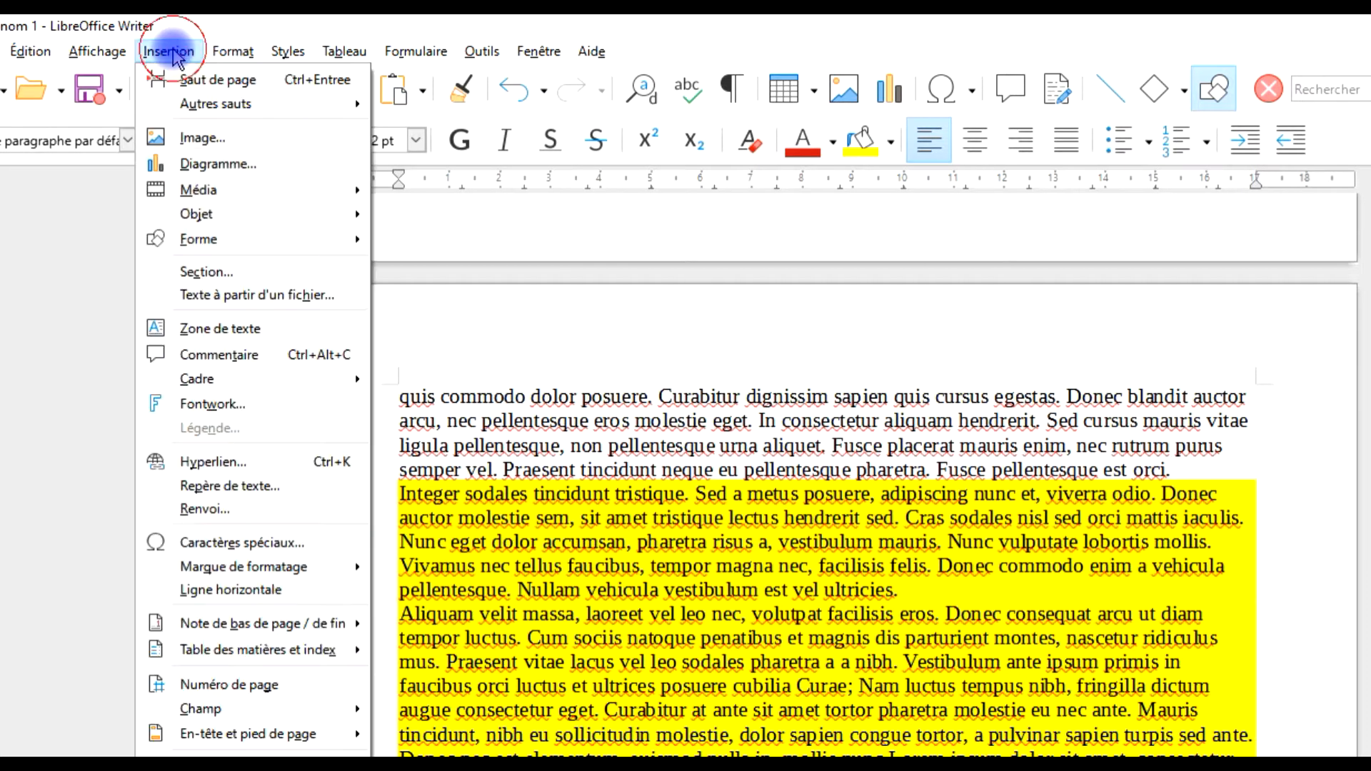
pyautogui.click(203, 106)
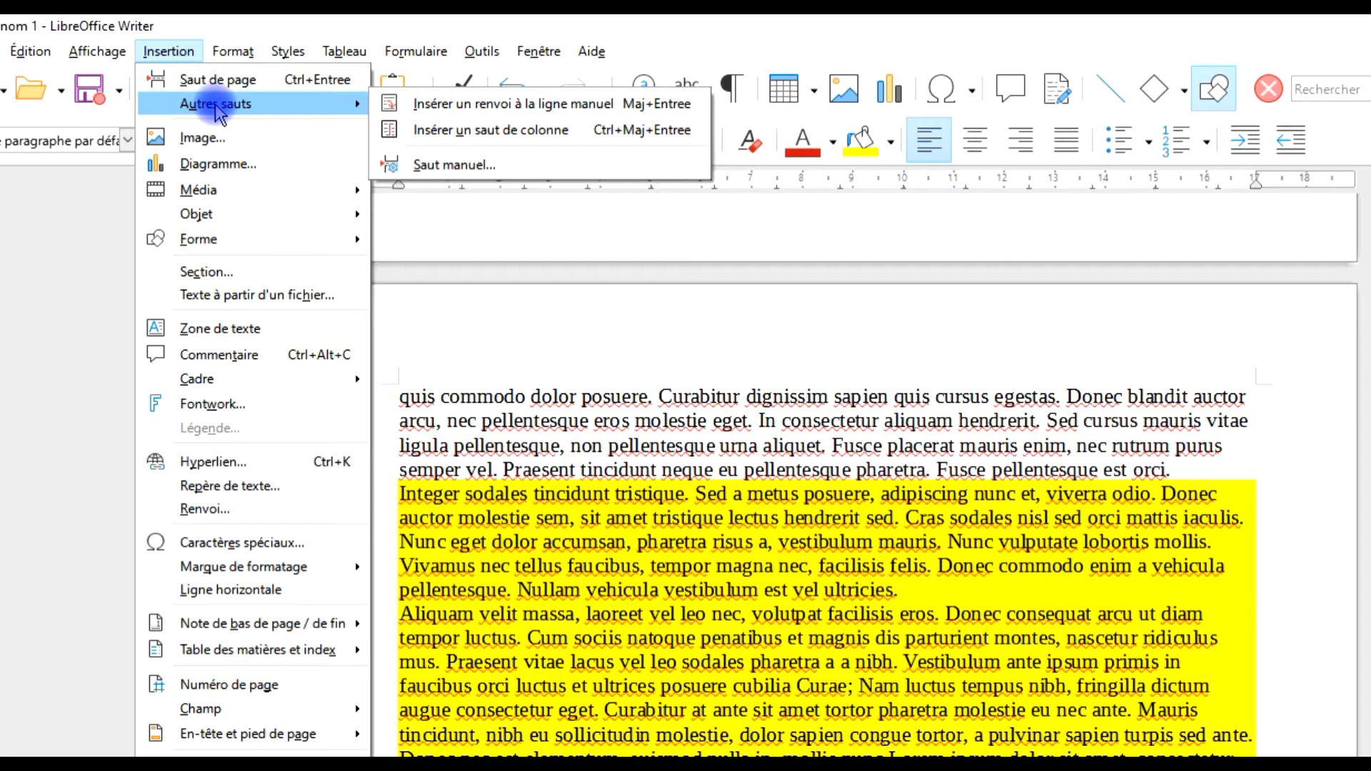
pyautogui.click(504, 164)
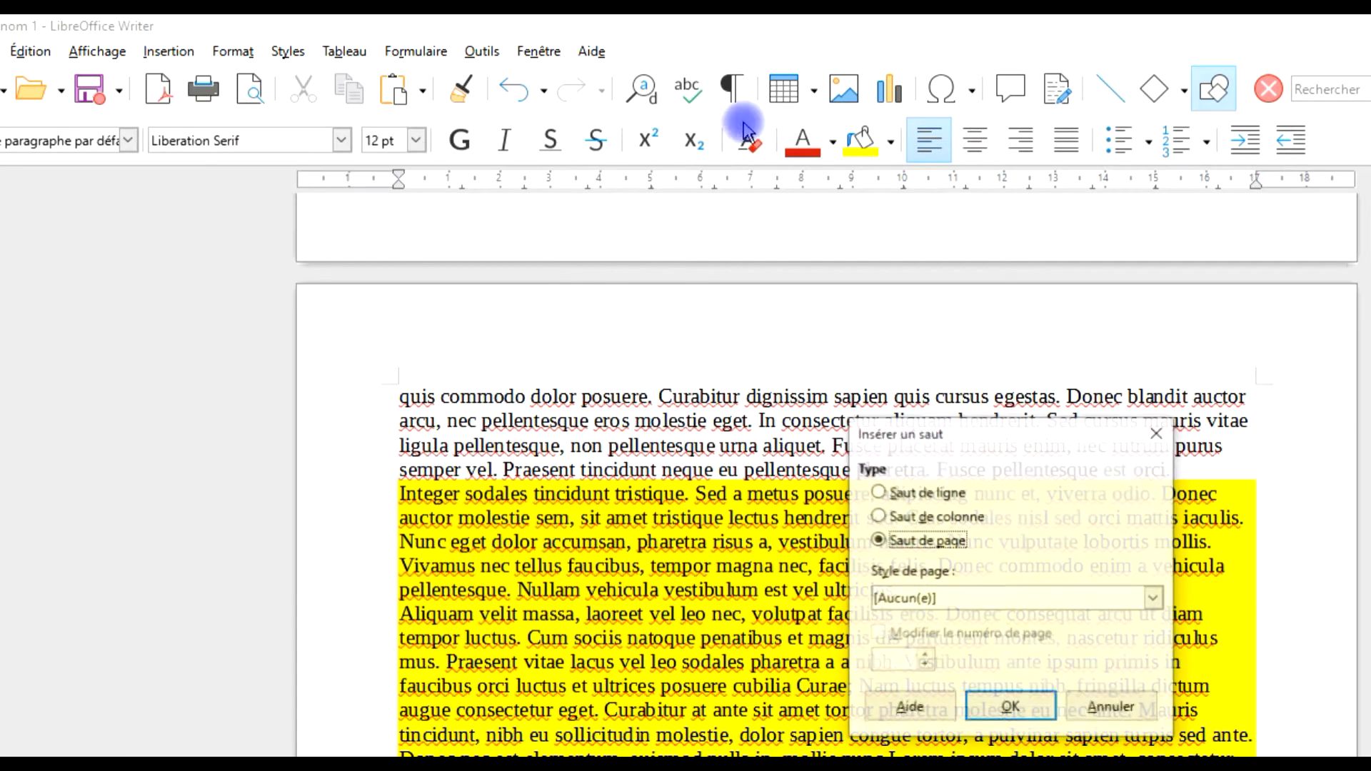
pyautogui.click(1026, 601)
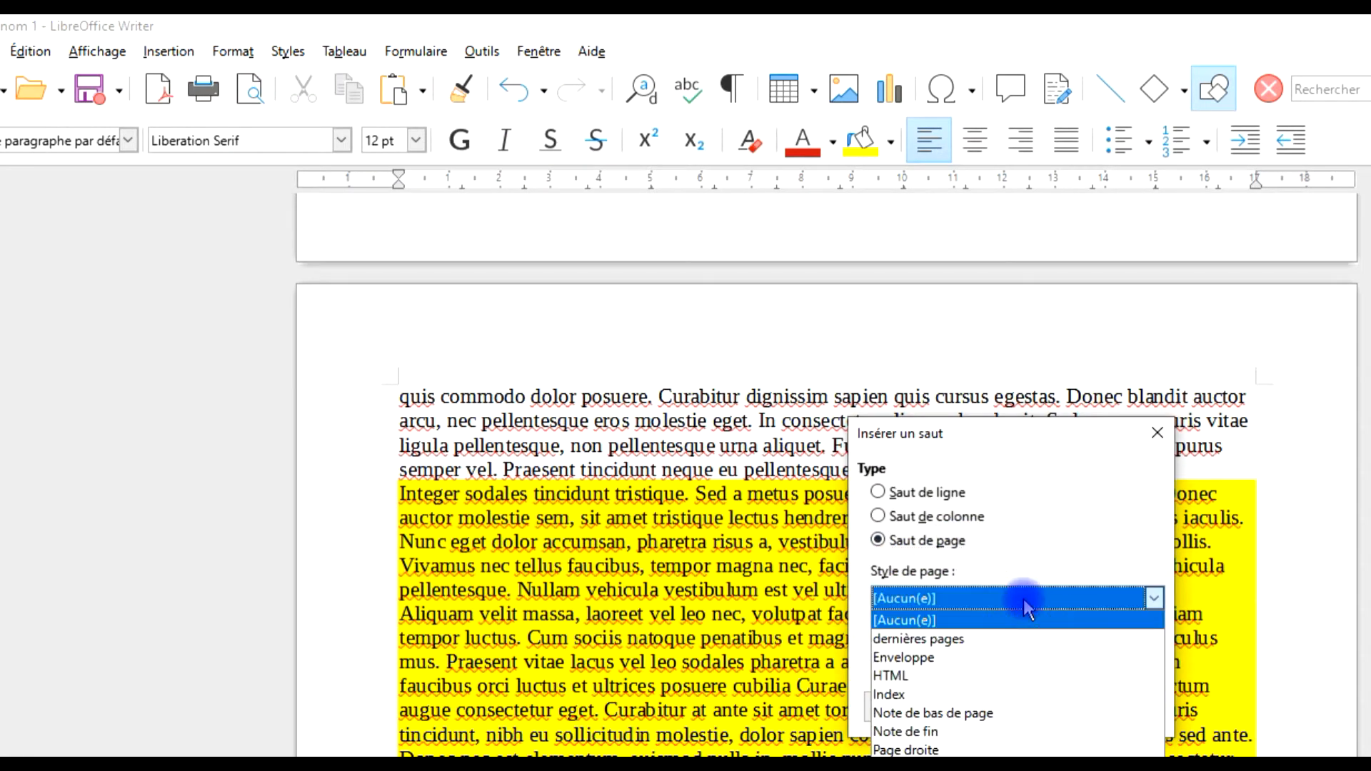
pyautogui.click(1027, 640)
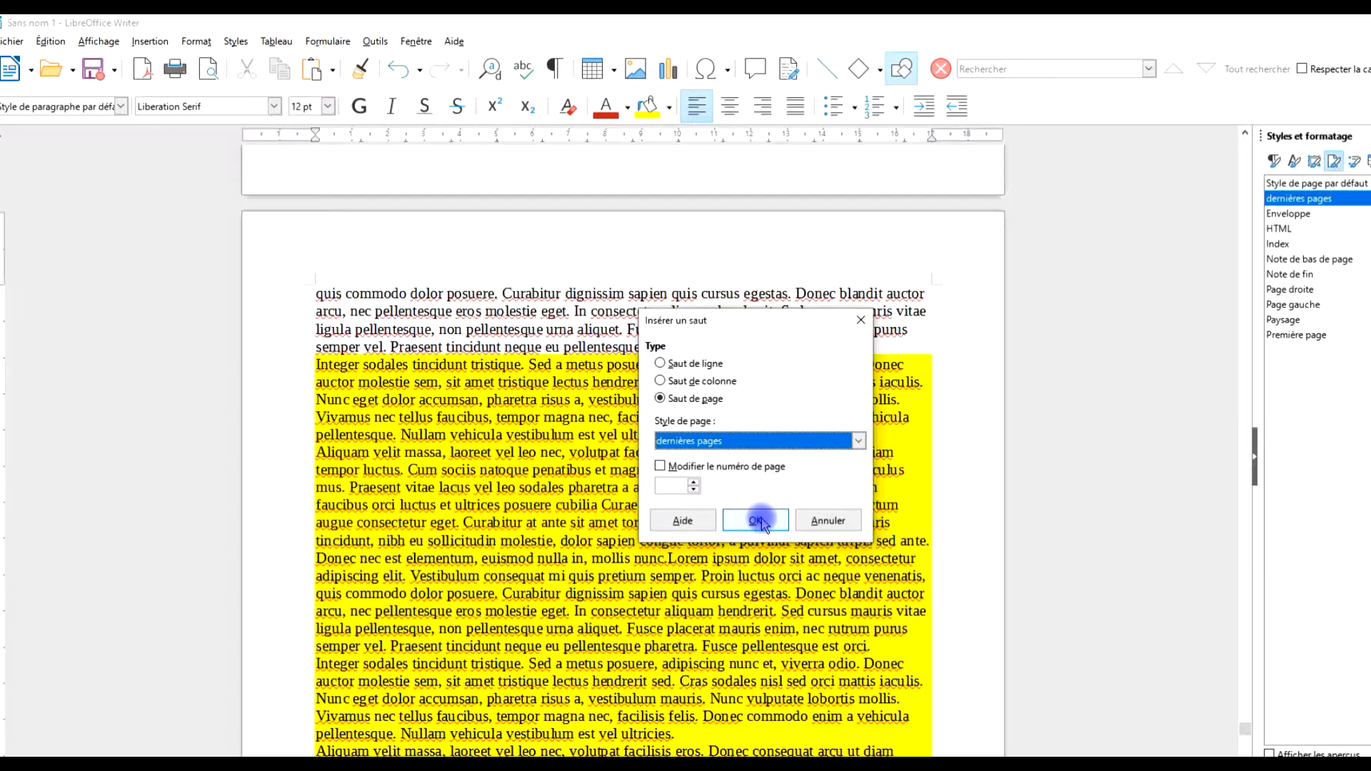
pyautogui.click(760, 523)
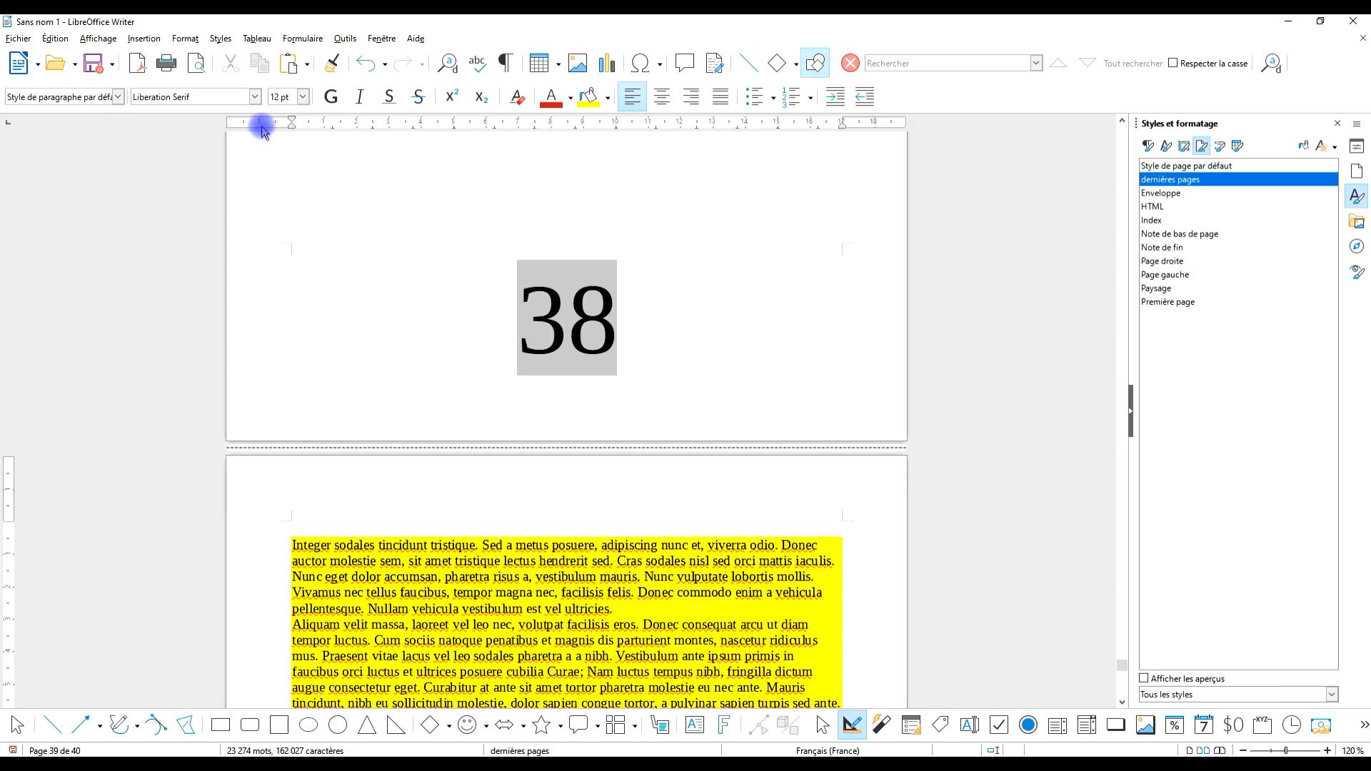
# Step: Check the page numbering before and after the inserted page break, from page 38 to page 40
pyautogui.scroll(-3, 672, 316)
pyautogui.scroll(20, 604, 205)
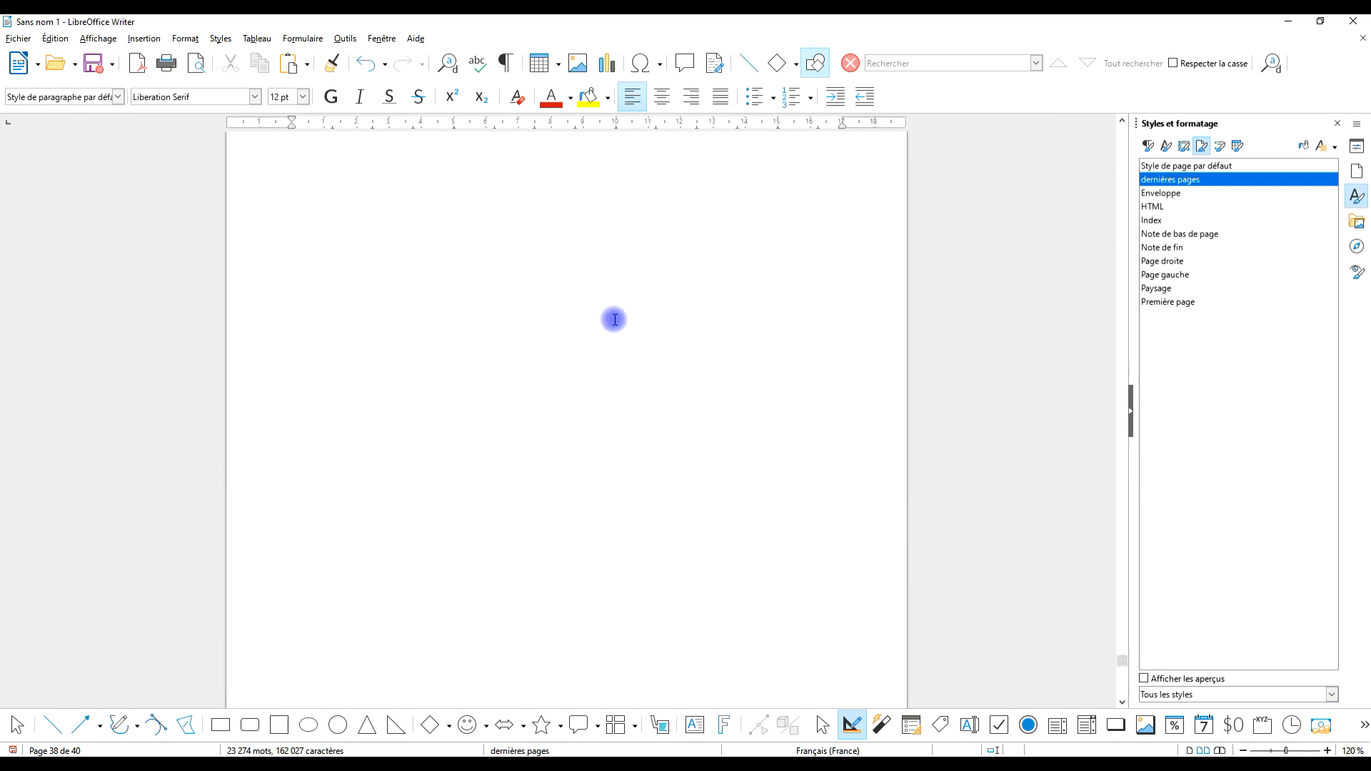
pyautogui.scroll(-20, 757, 434)
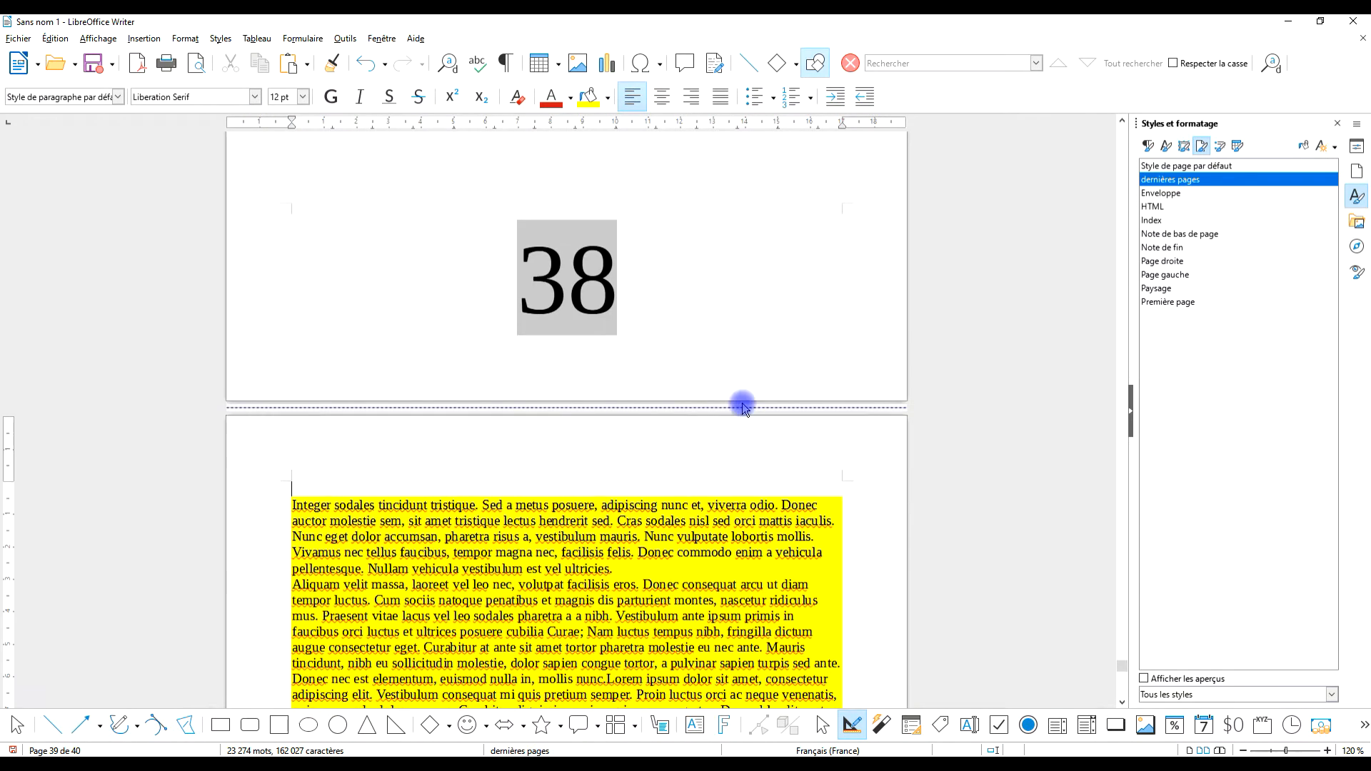
pyautogui.scroll(-10, 763, 366)
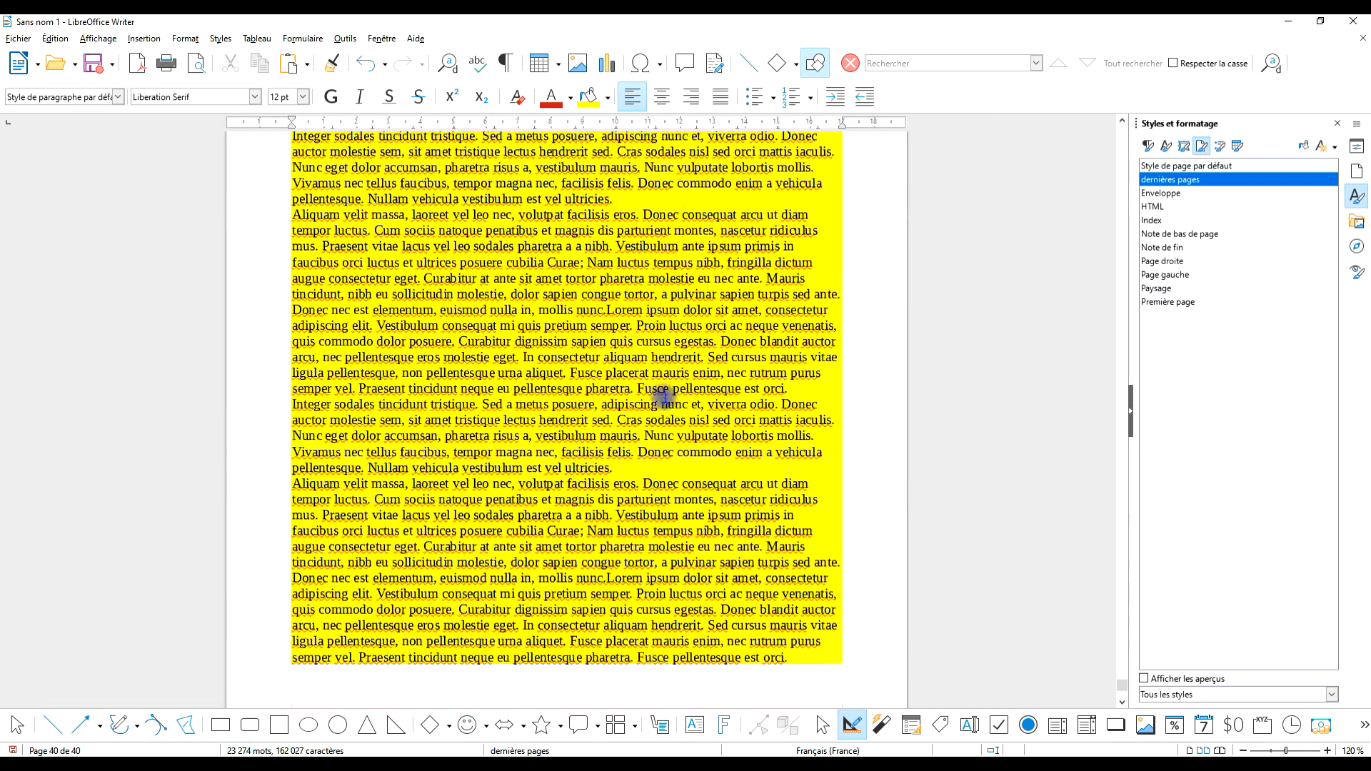
# Step: Open the print preview and display five pages per row to inspect the numbering of the last pages
pyautogui.click(197, 63)
pyautogui.scroll(2, 940, 257)
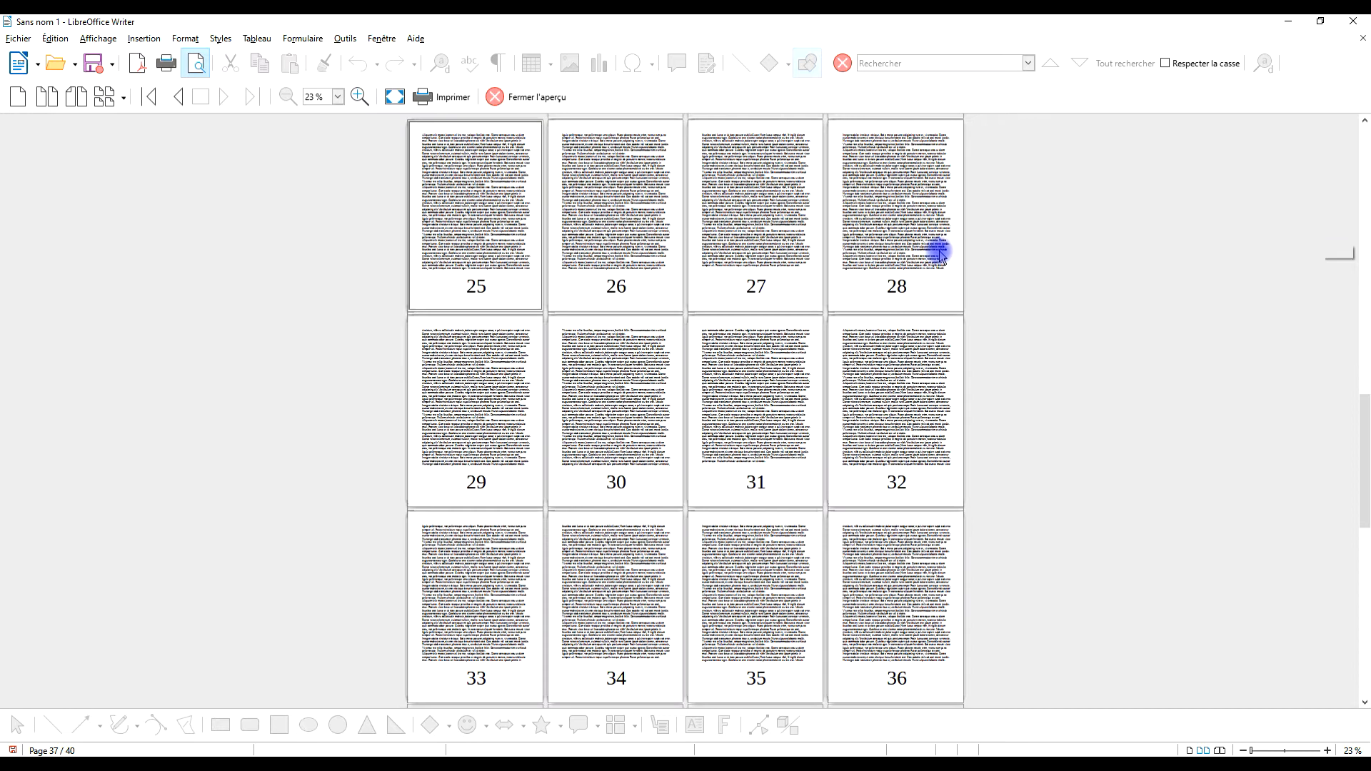
pyautogui.scroll(-2, 922, 257)
pyautogui.click(116, 96)
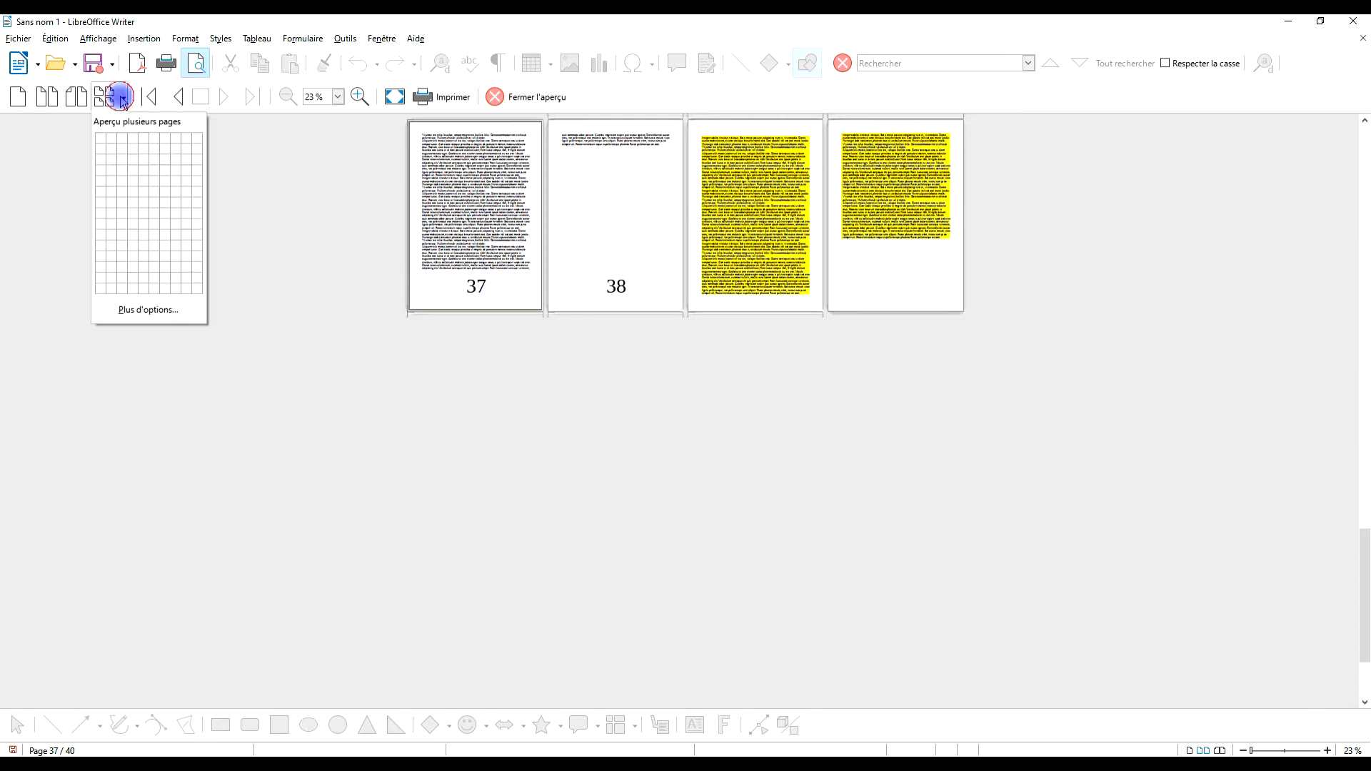
pyautogui.click(150, 154)
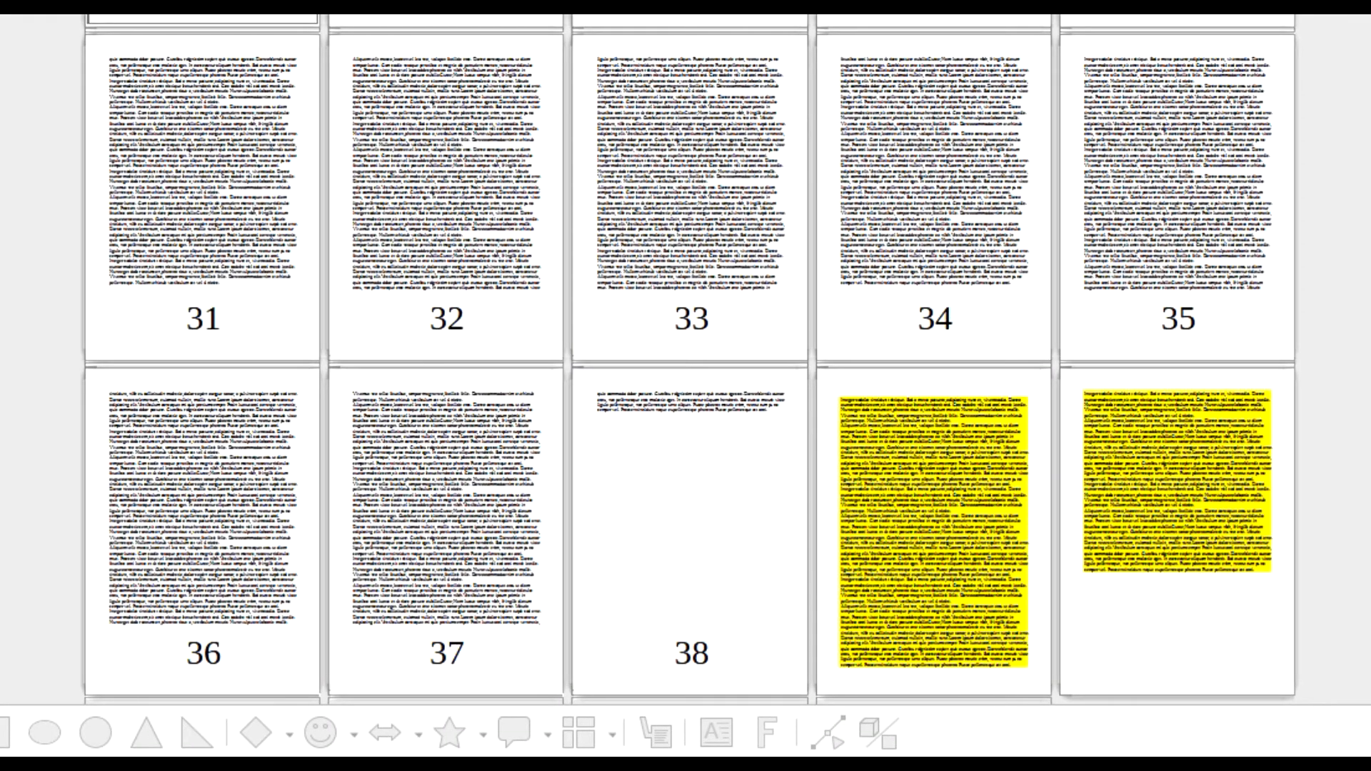
# Step: Close the print preview and go back from page 40 to the page number at the foot of page 38
pyautogui.click(546, 96)
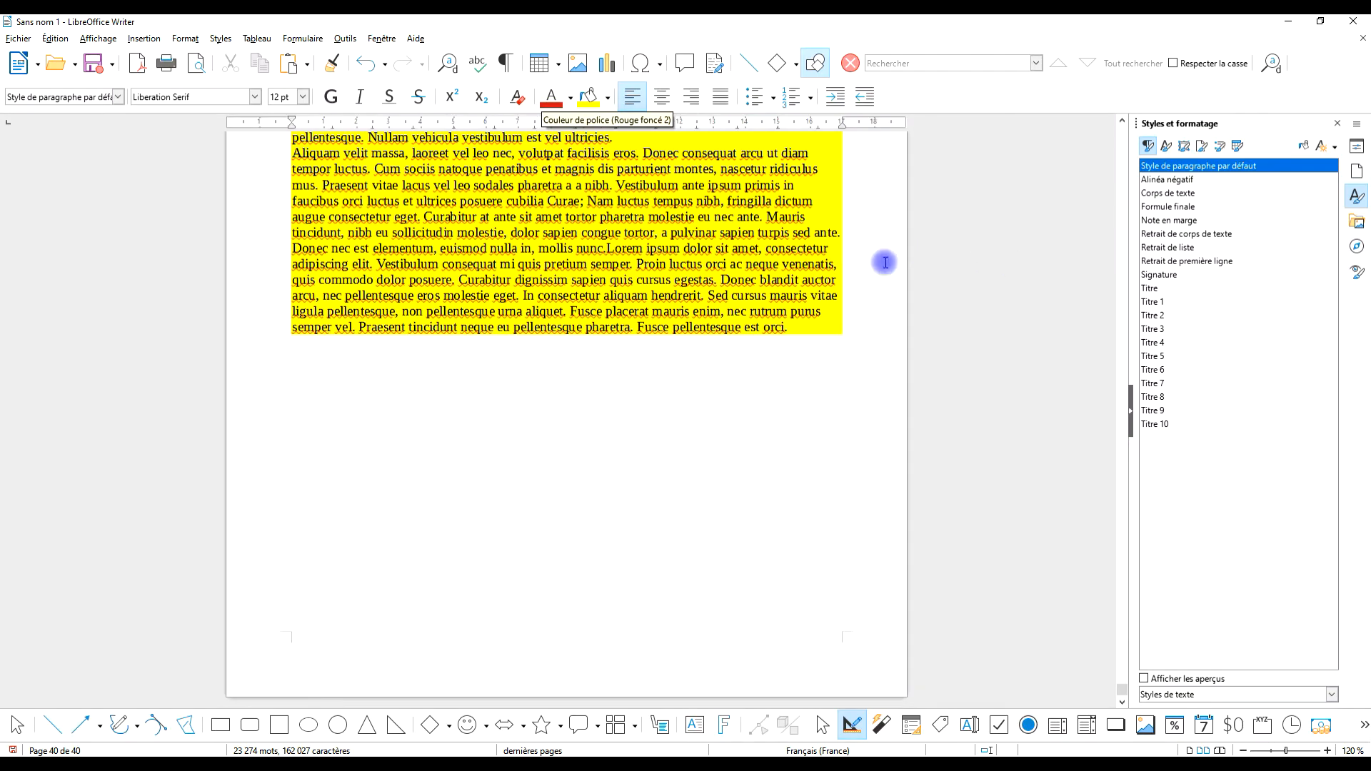
pyautogui.scroll(5, 792, 275)
pyautogui.scroll(10, 771, 276)
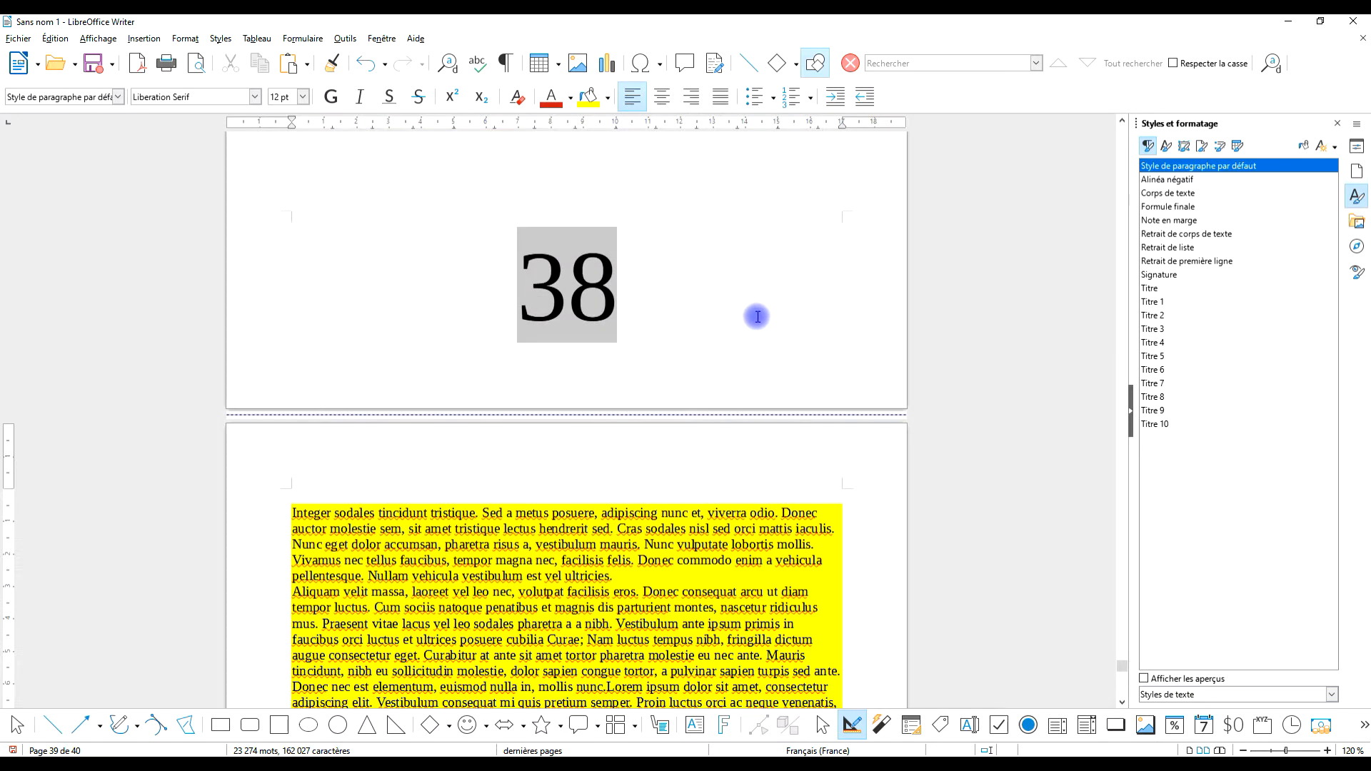
pyautogui.scroll(2, 778, 315)
pyautogui.scroll(4, 667, 332)
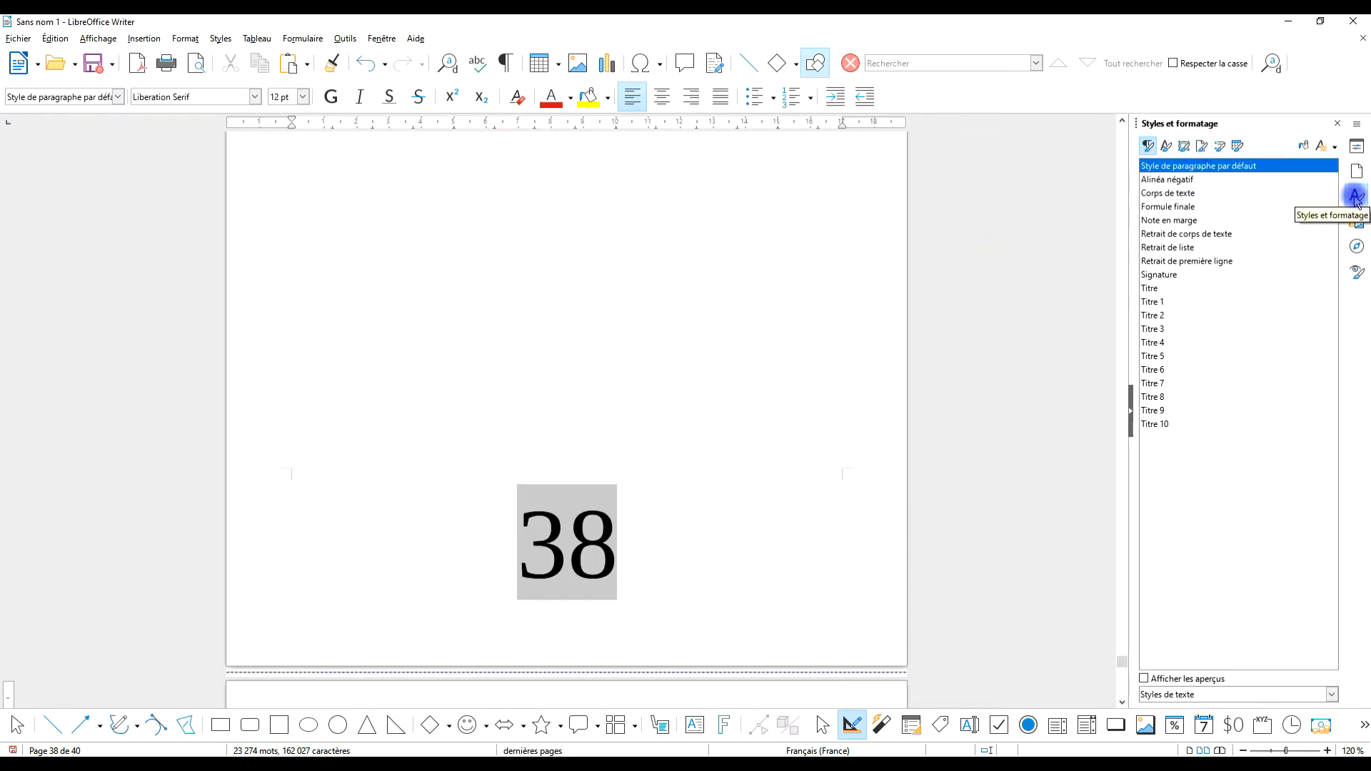
# Step: List the page styles and examine the next-style setting of "Première page" without changing it
pyautogui.click(1204, 147)
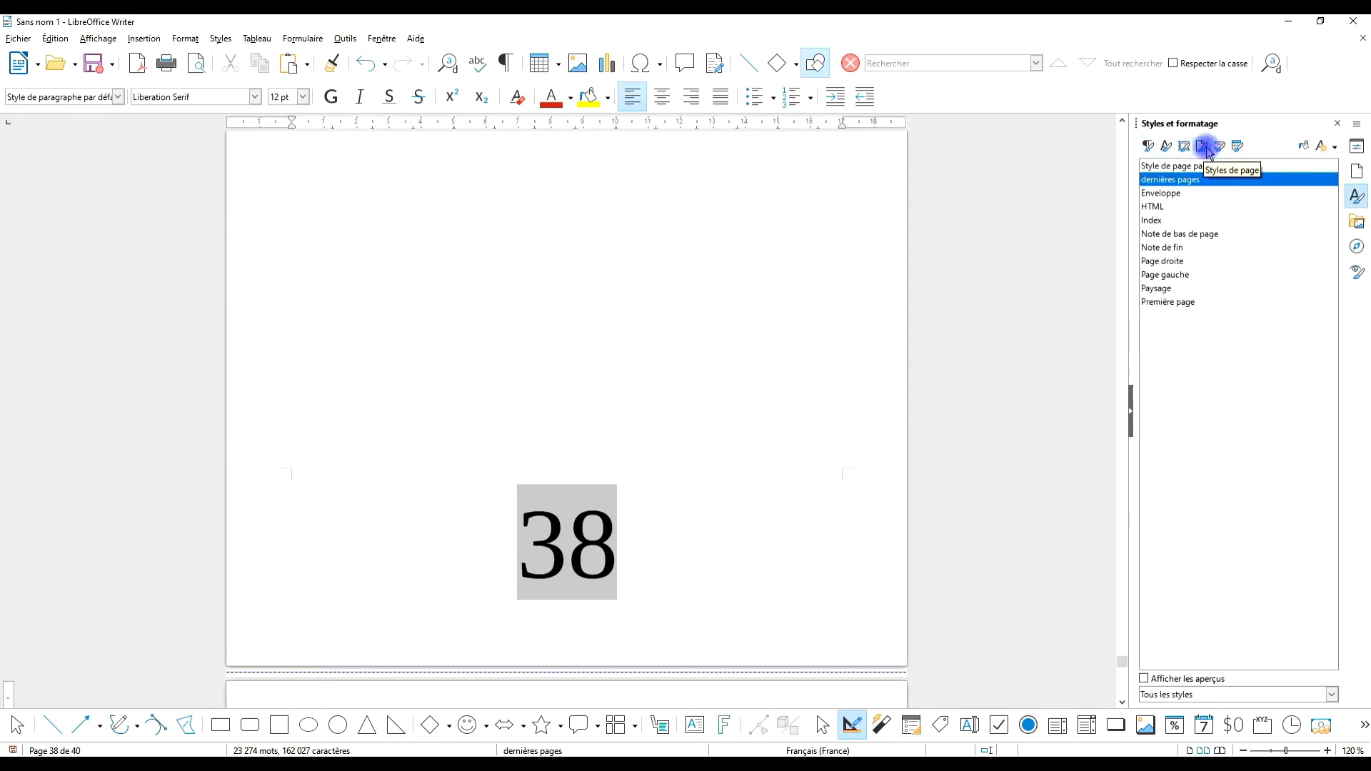
pyautogui.rightClick(1174, 309)
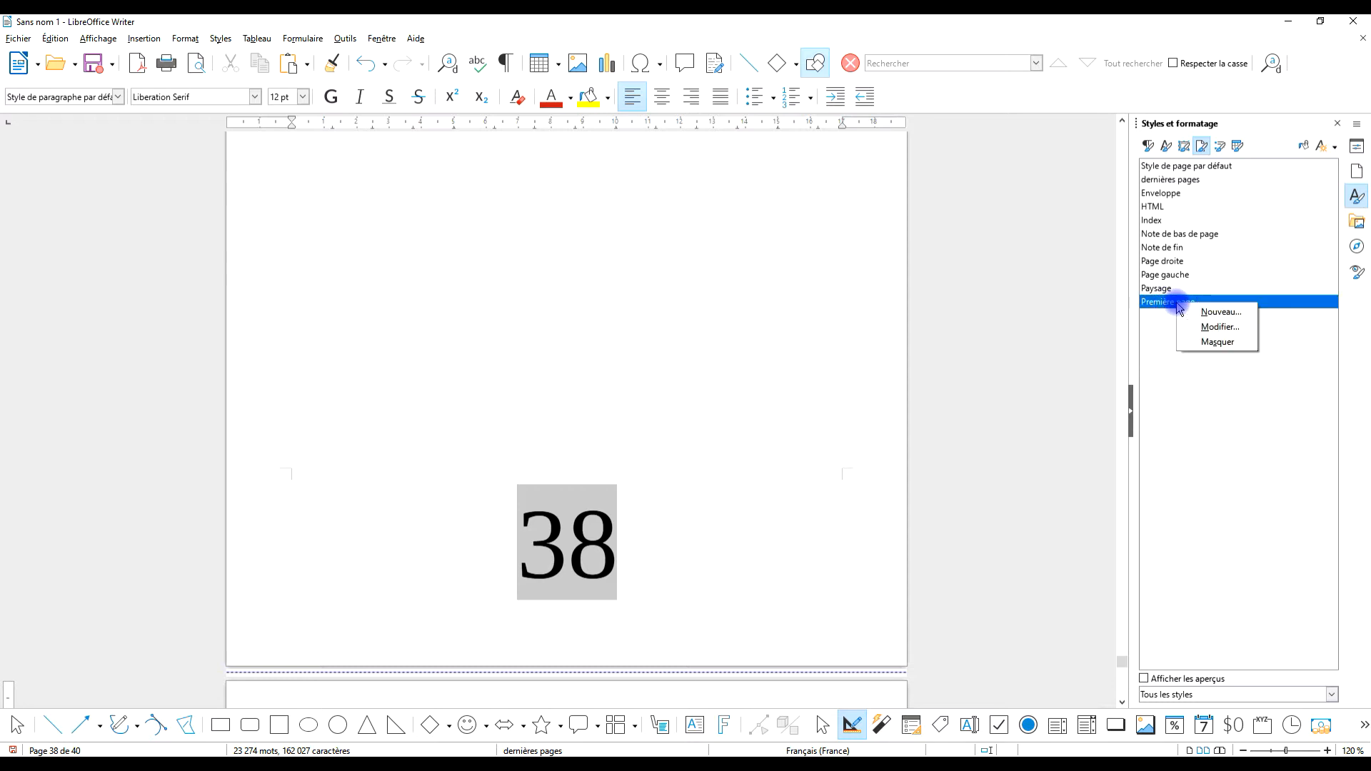
pyautogui.click(1222, 328)
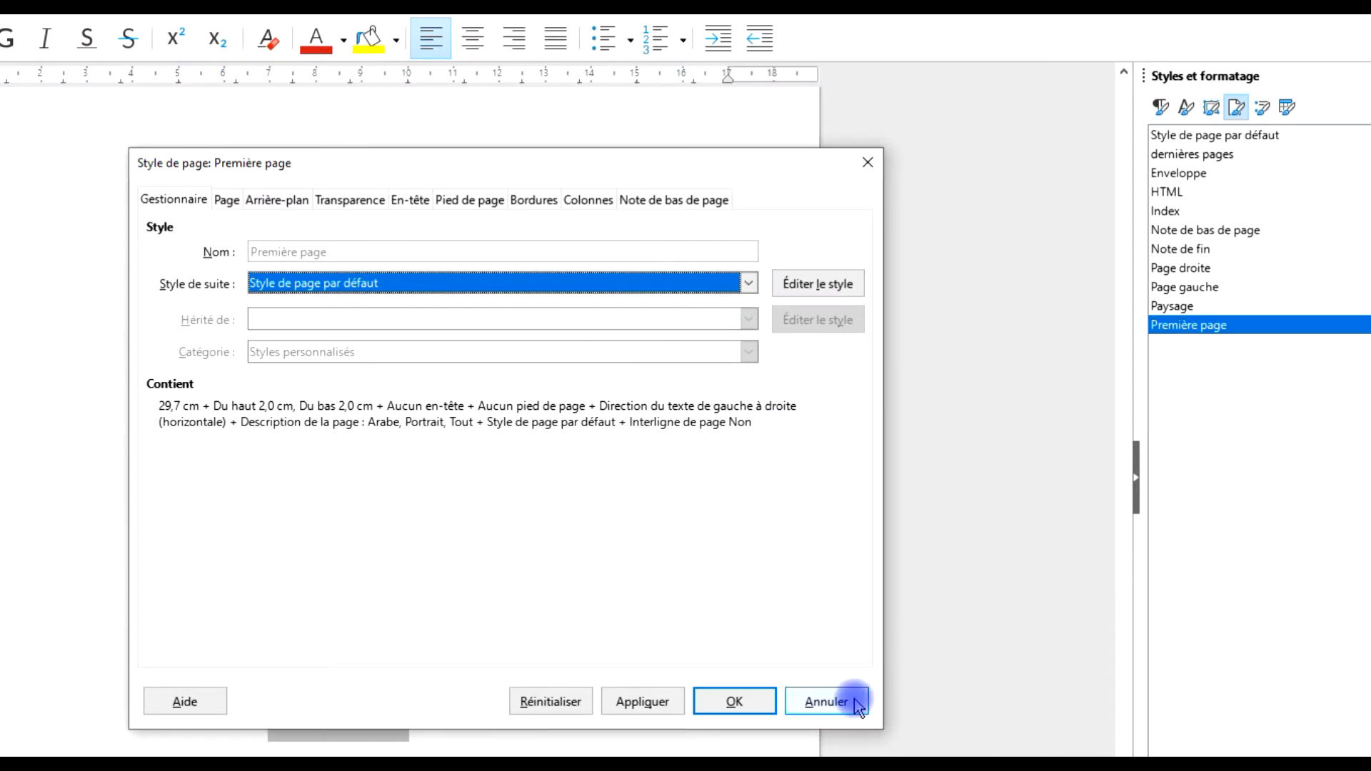
pyautogui.click(857, 704)
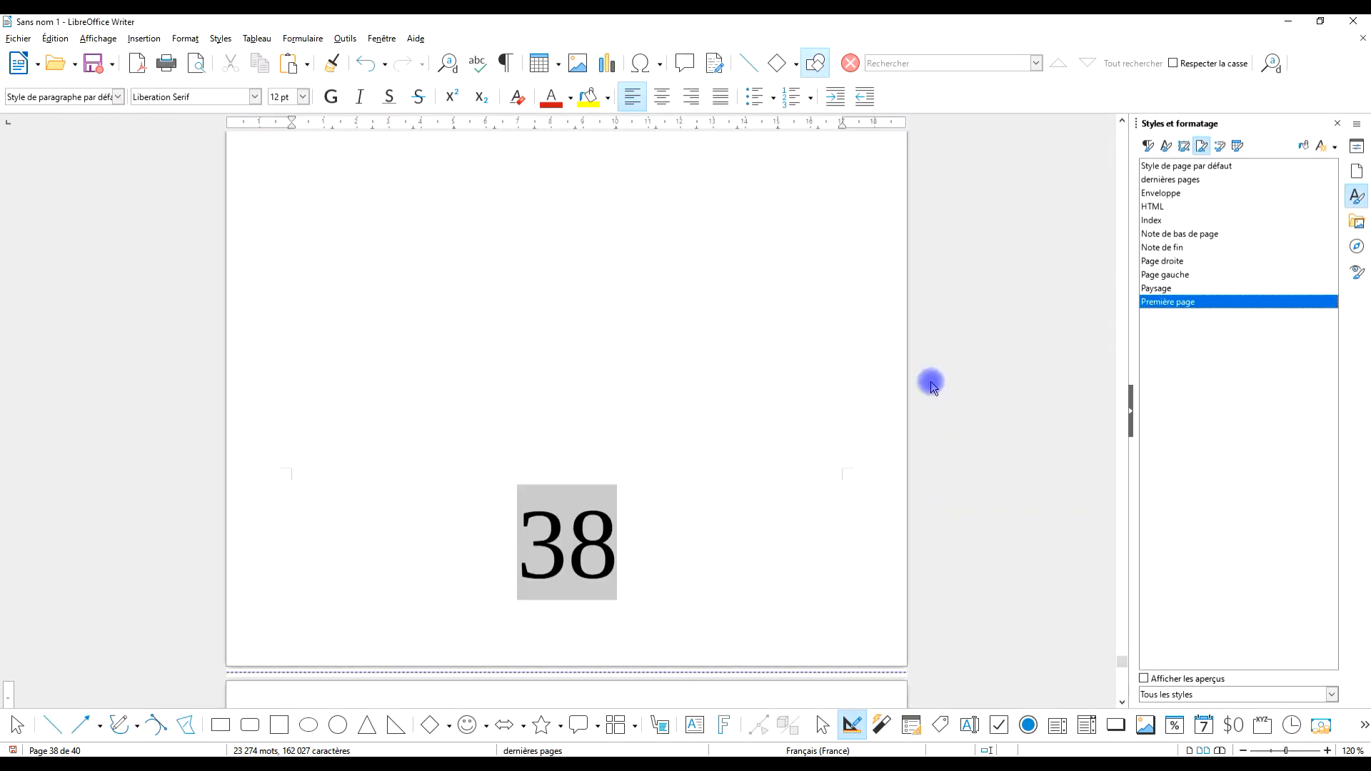
# Step: Compare the page style used on page 37 with the one used on the yellow-highlighted page 39
pyautogui.scroll(20, 785, 374)
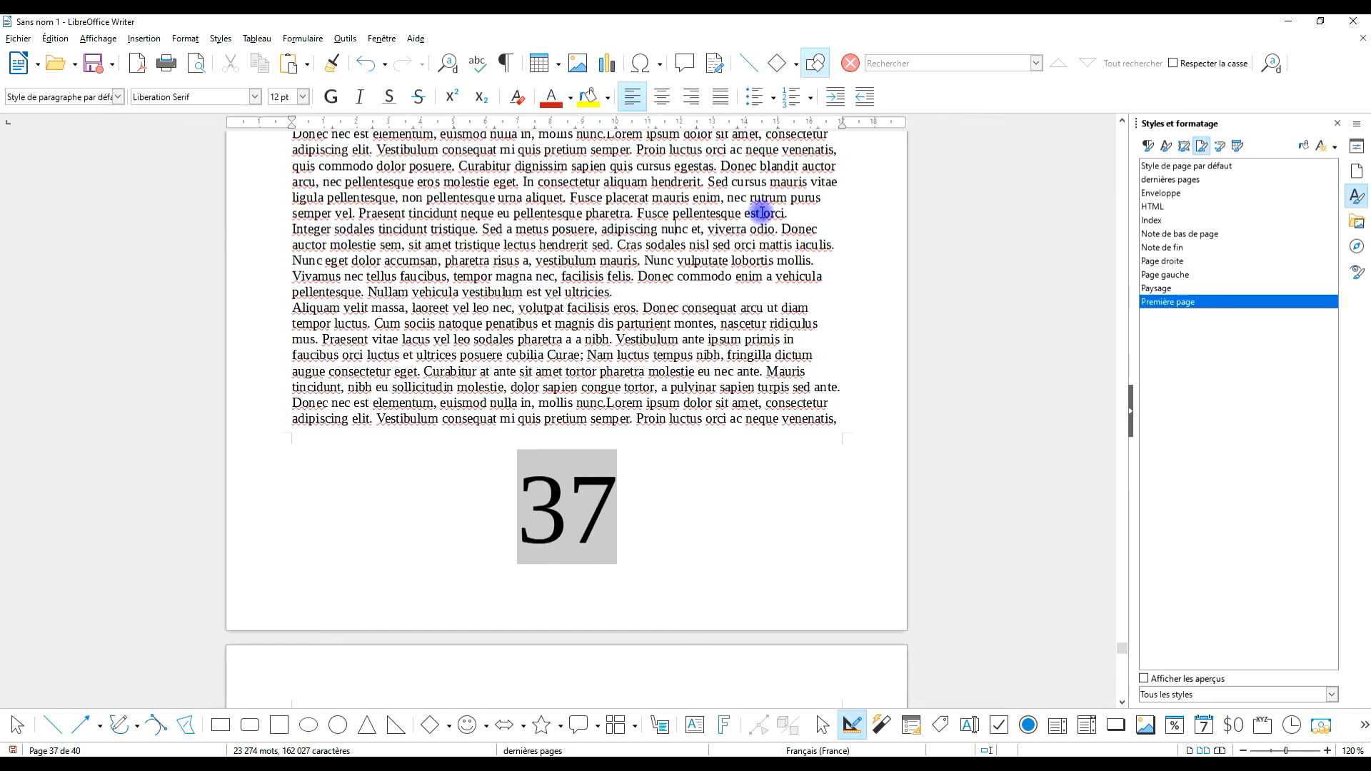
pyautogui.scroll(5, 715, 281)
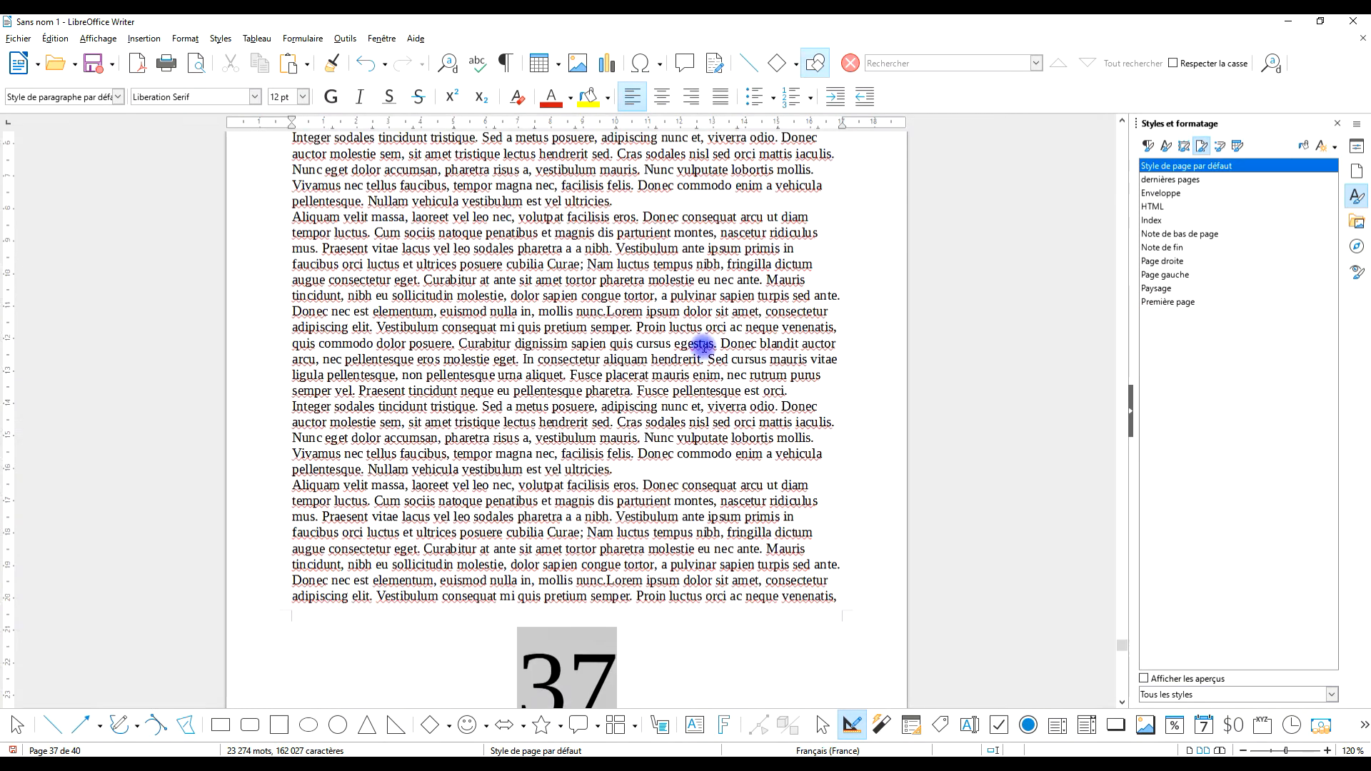
pyautogui.scroll(-3, 651, 419)
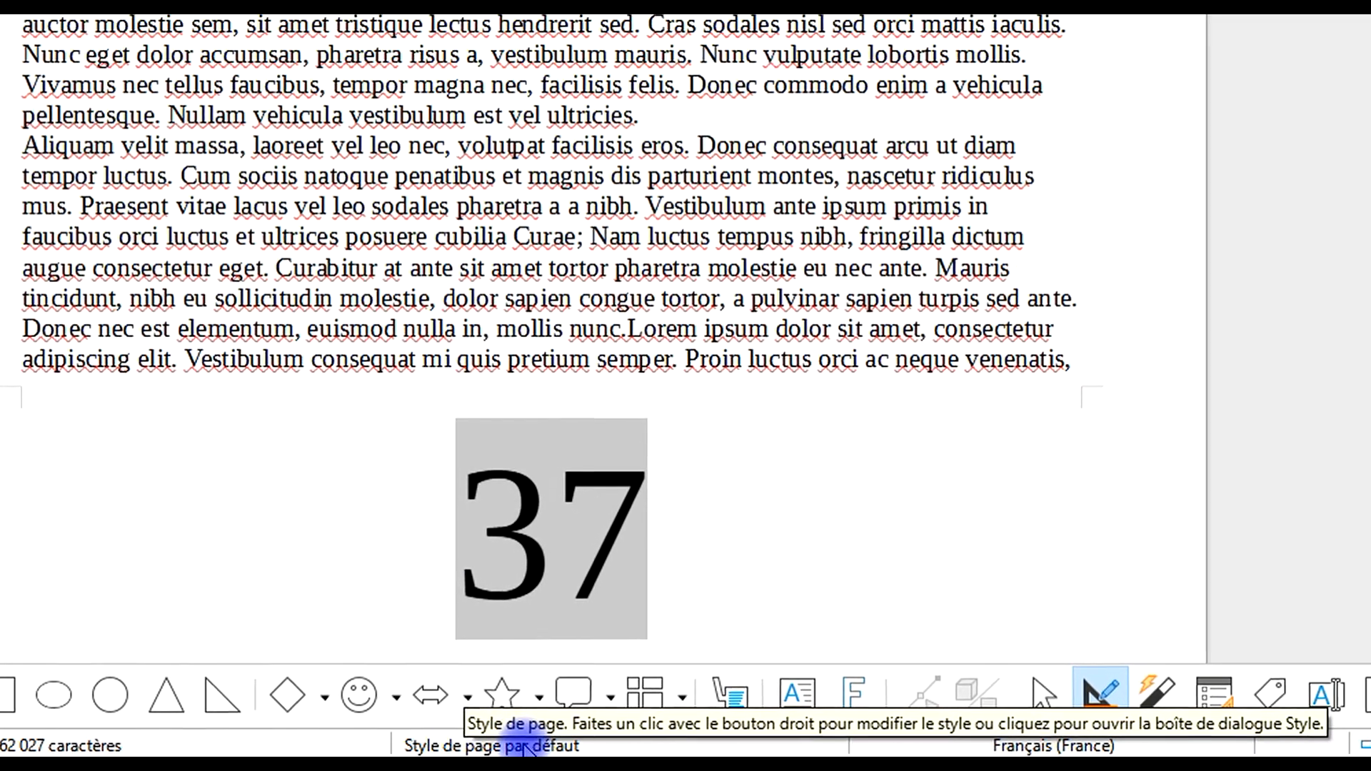
pyautogui.scroll(-18, 732, 367)
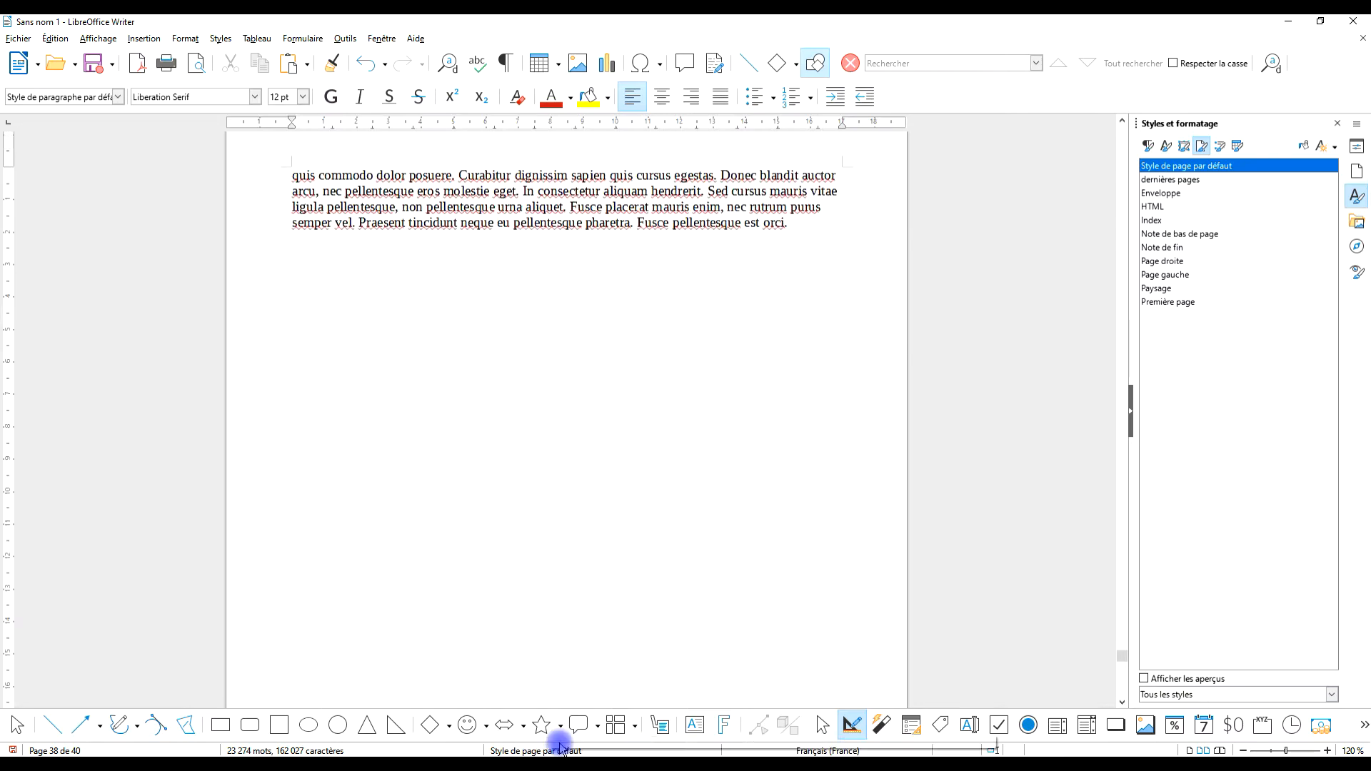
pyautogui.scroll(-15, 743, 425)
pyautogui.scroll(-20, 602, 413)
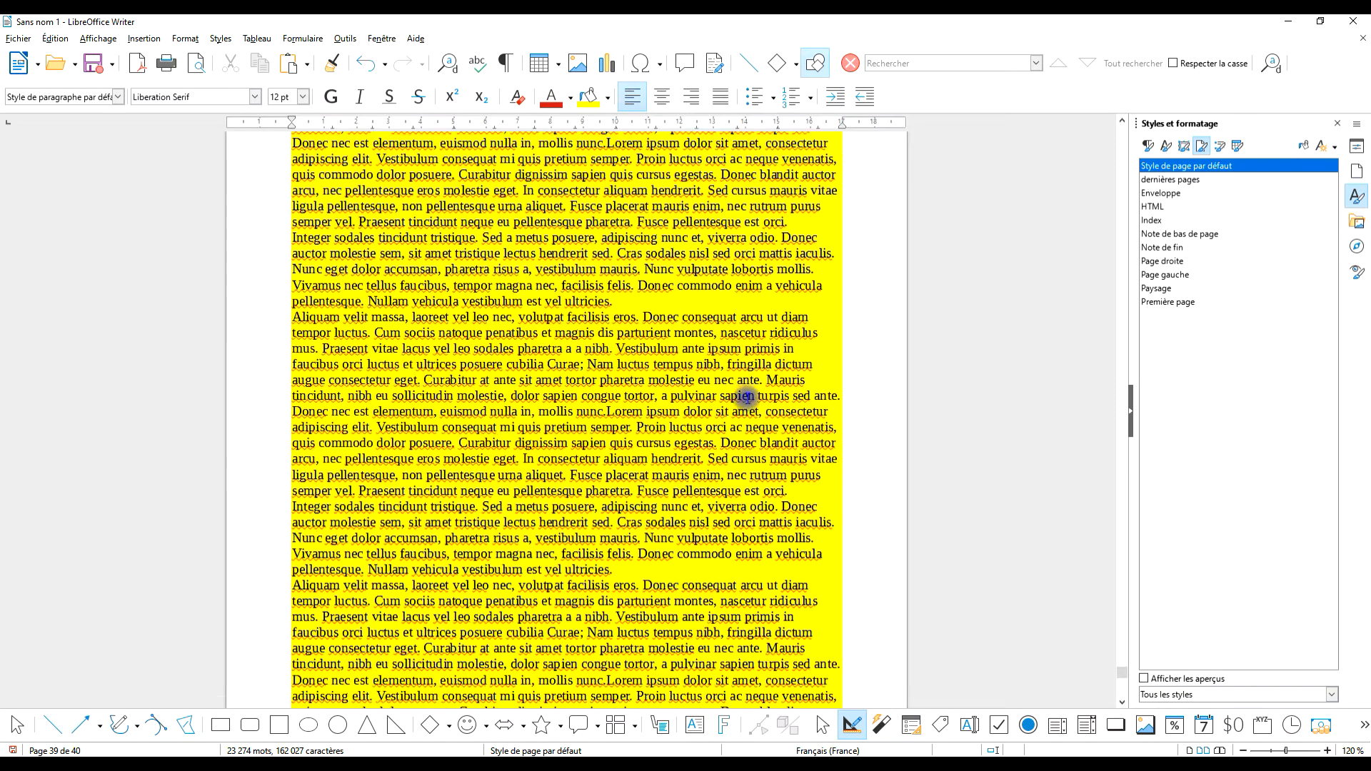
pyautogui.scroll(-3, 645, 375)
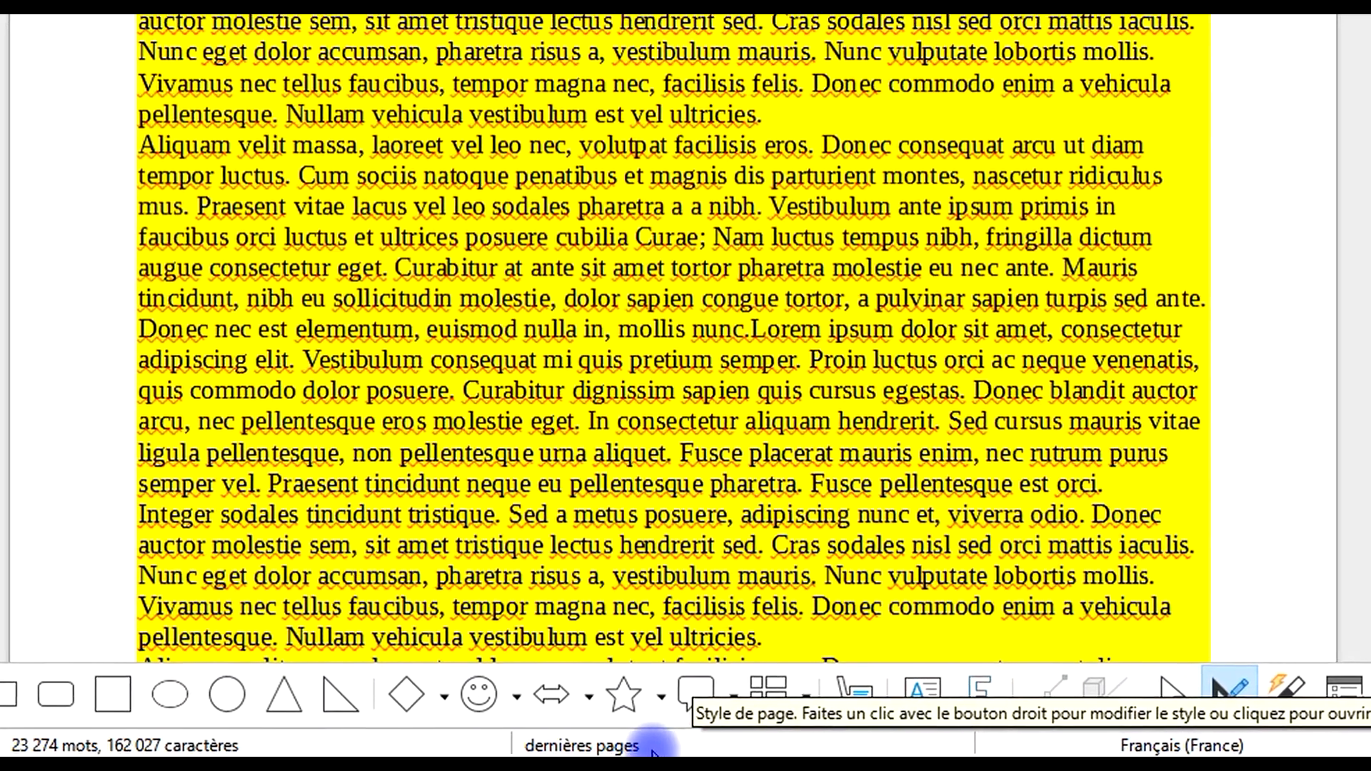
pyautogui.scroll(-5, 1006, 27)
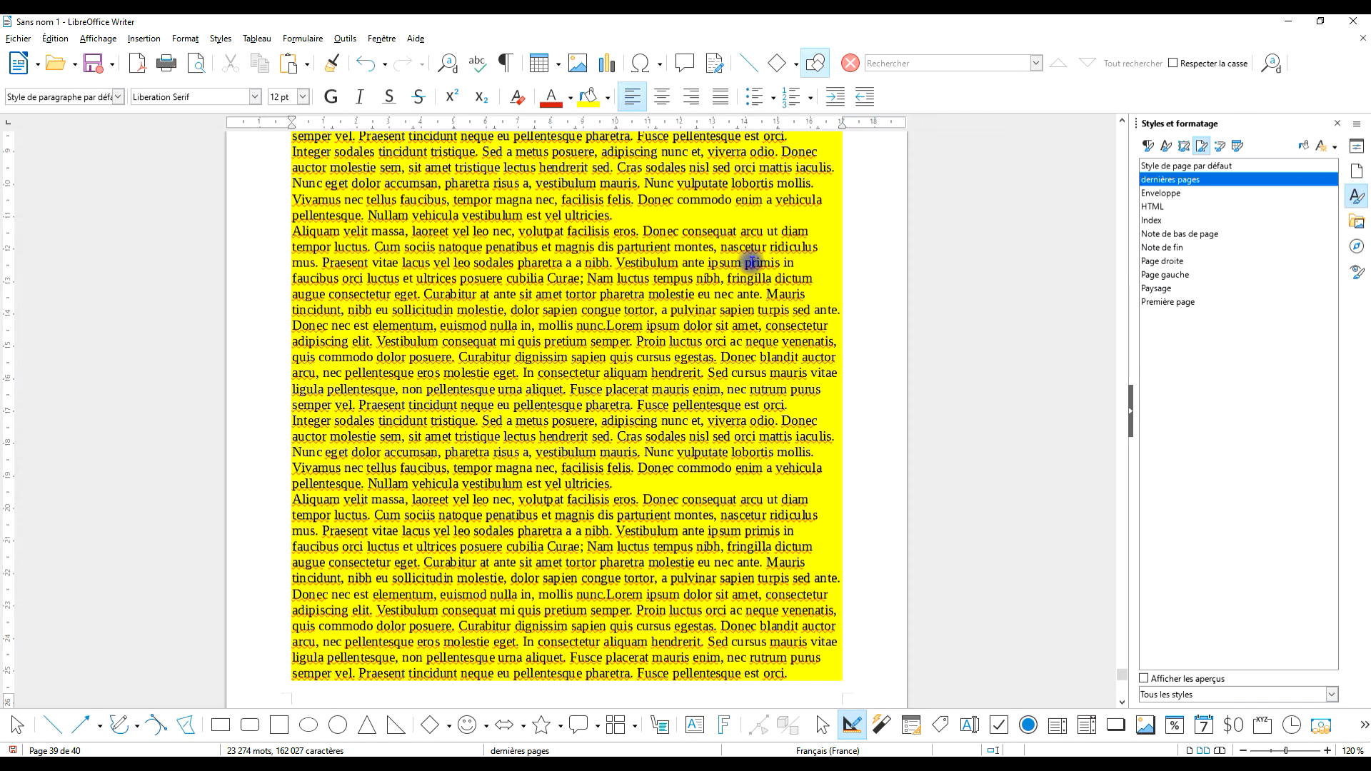
# Step: Apply the page style "Paysage" to the yellow-highlighted last pages and check their orientation in the print preview
pyautogui.click(716, 310)
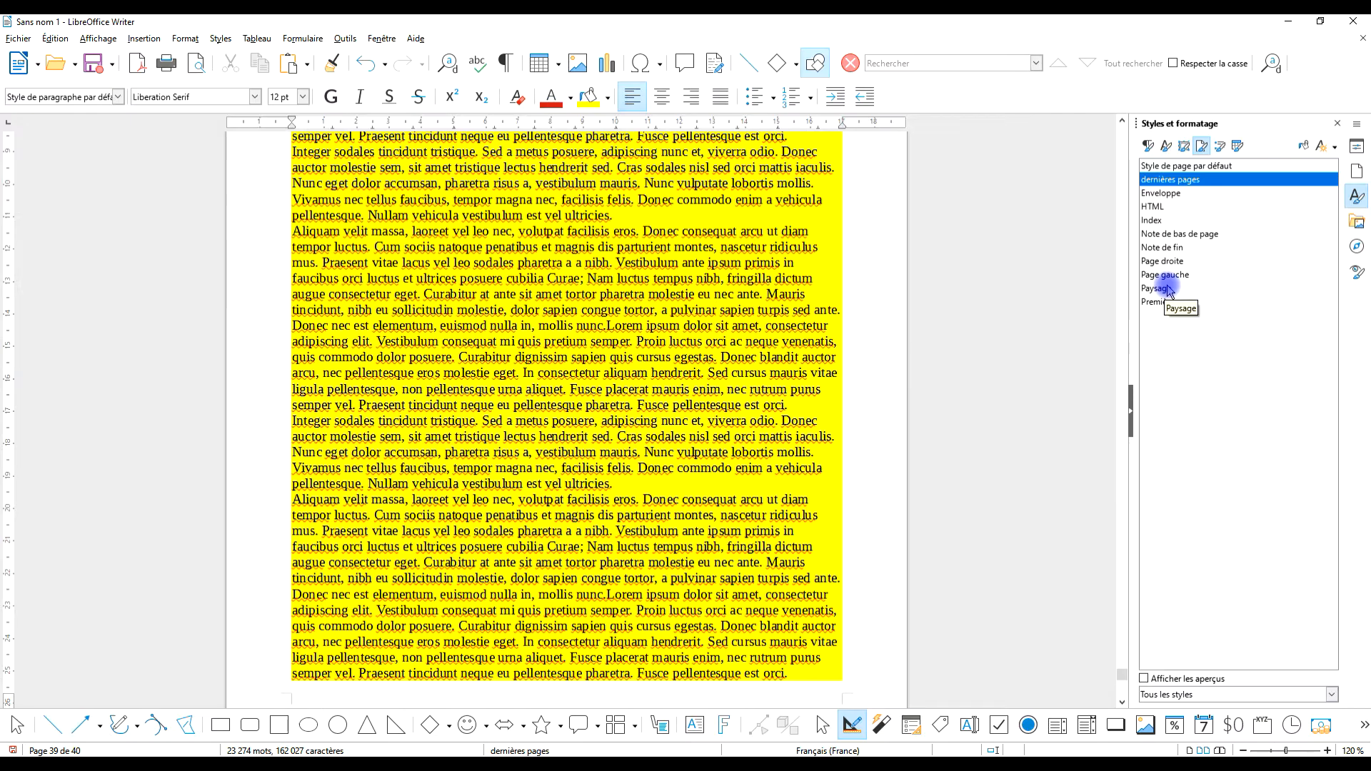
pyautogui.doubleClick(1168, 289)
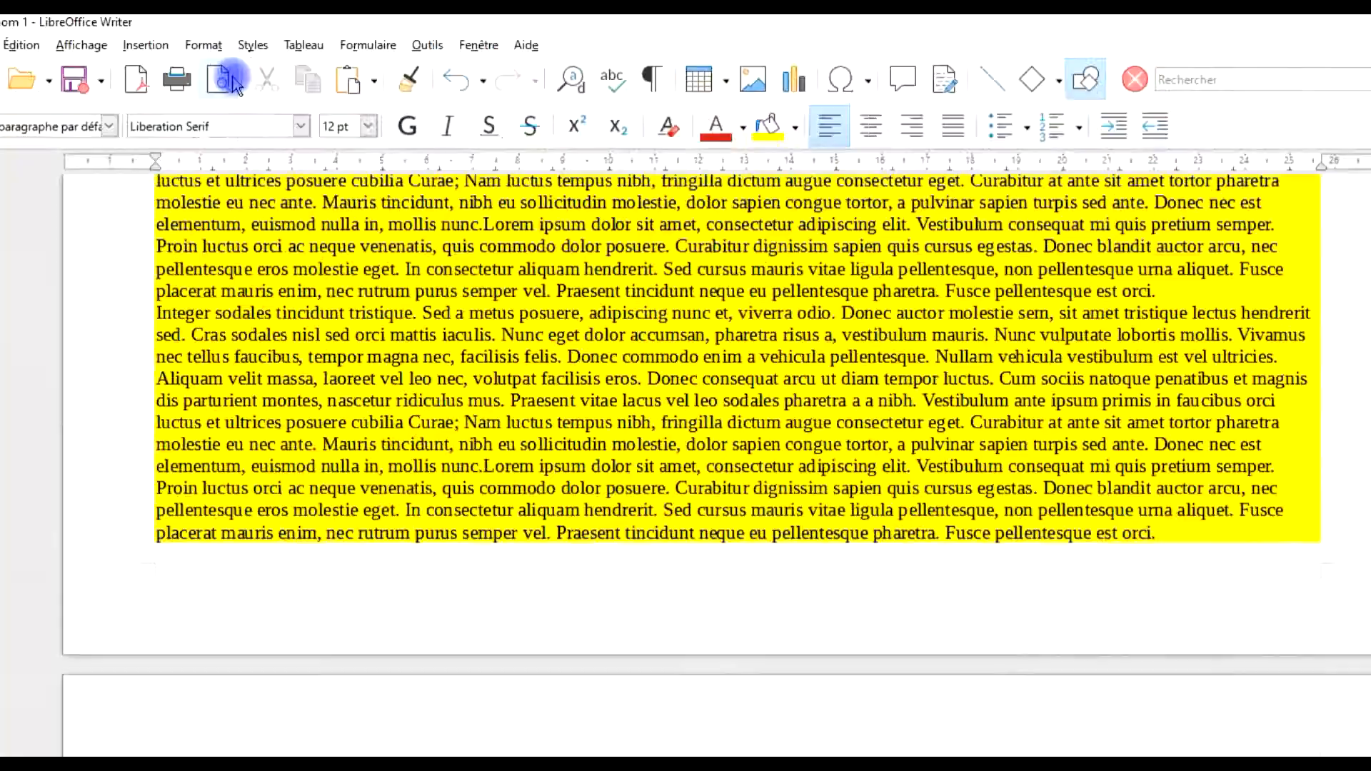
pyautogui.click(230, 80)
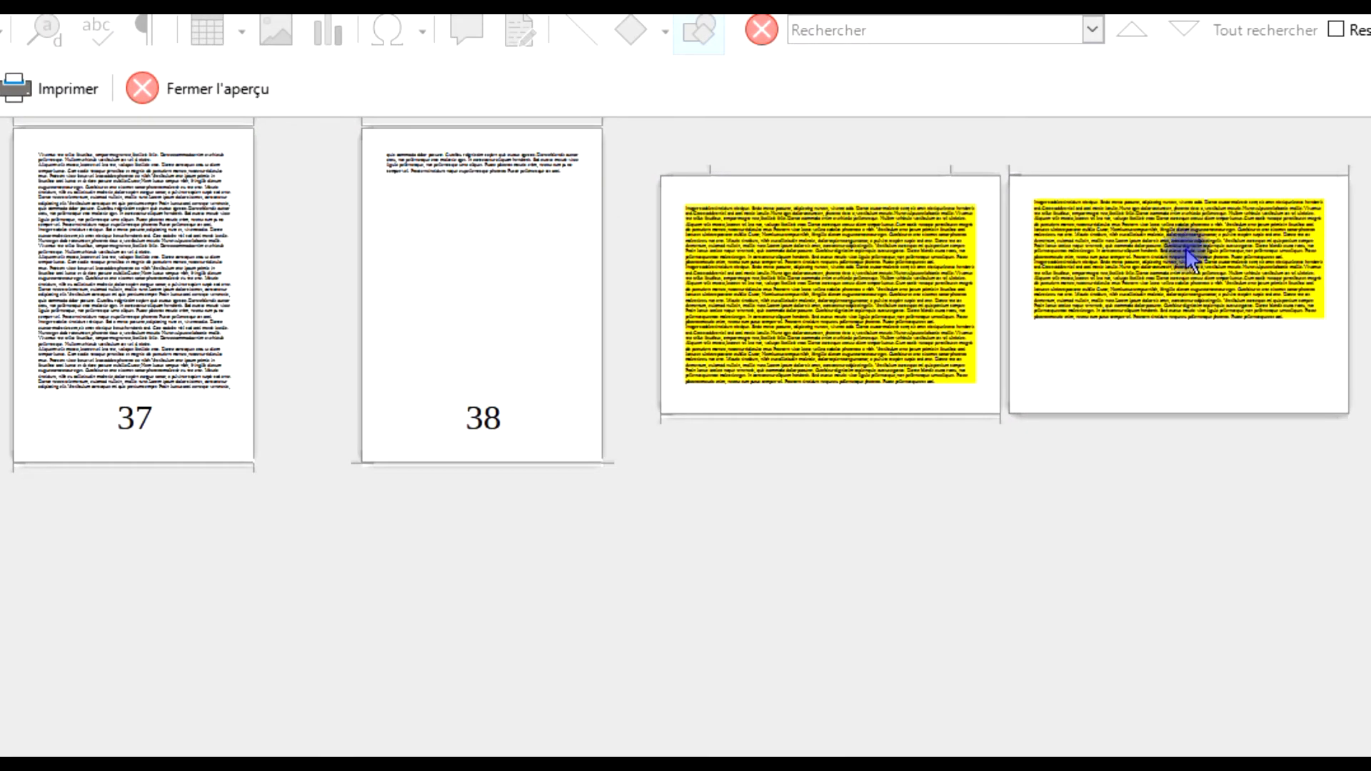
pyautogui.click(218, 93)
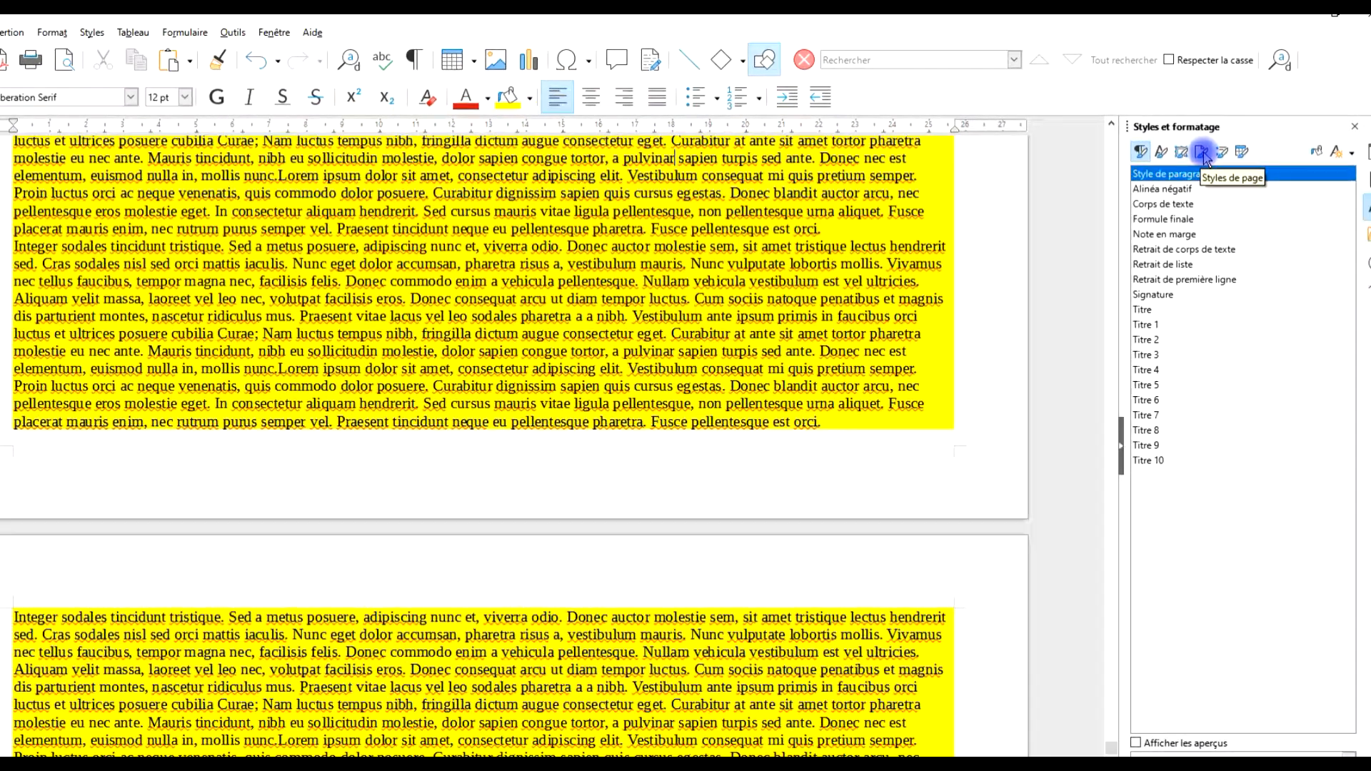
# Step: Modify the page style "Paysage" to activate its footer, keeping "Paysage" as the next style
pyautogui.click(1203, 153)
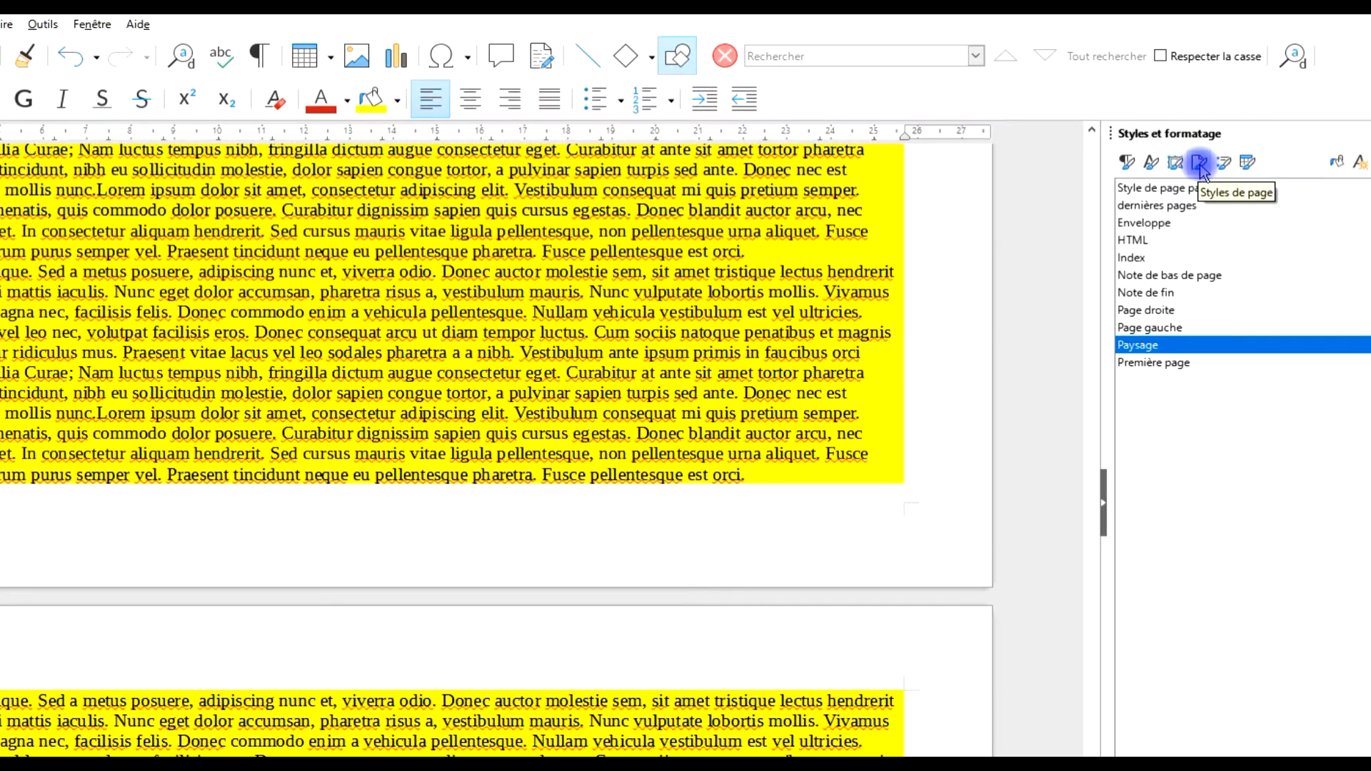
pyautogui.rightClick(1136, 346)
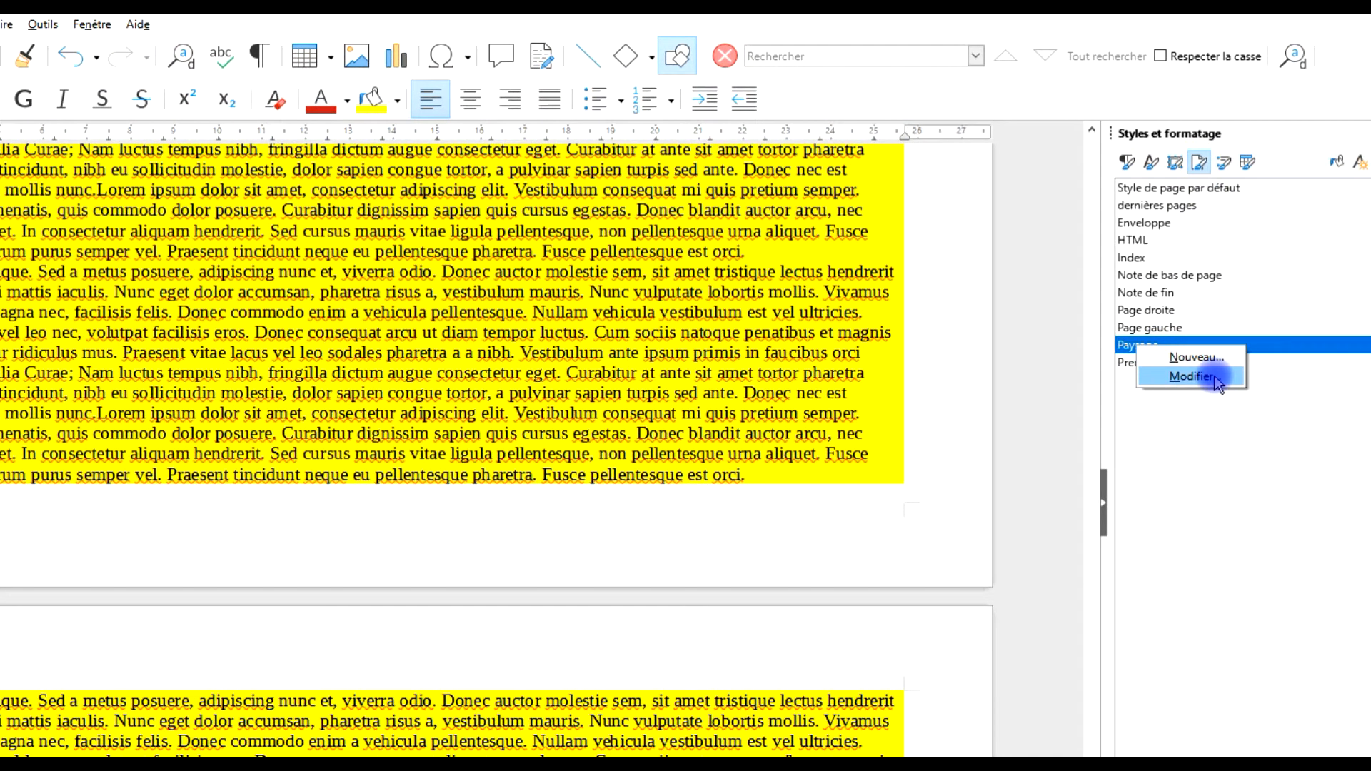
pyautogui.click(1191, 376)
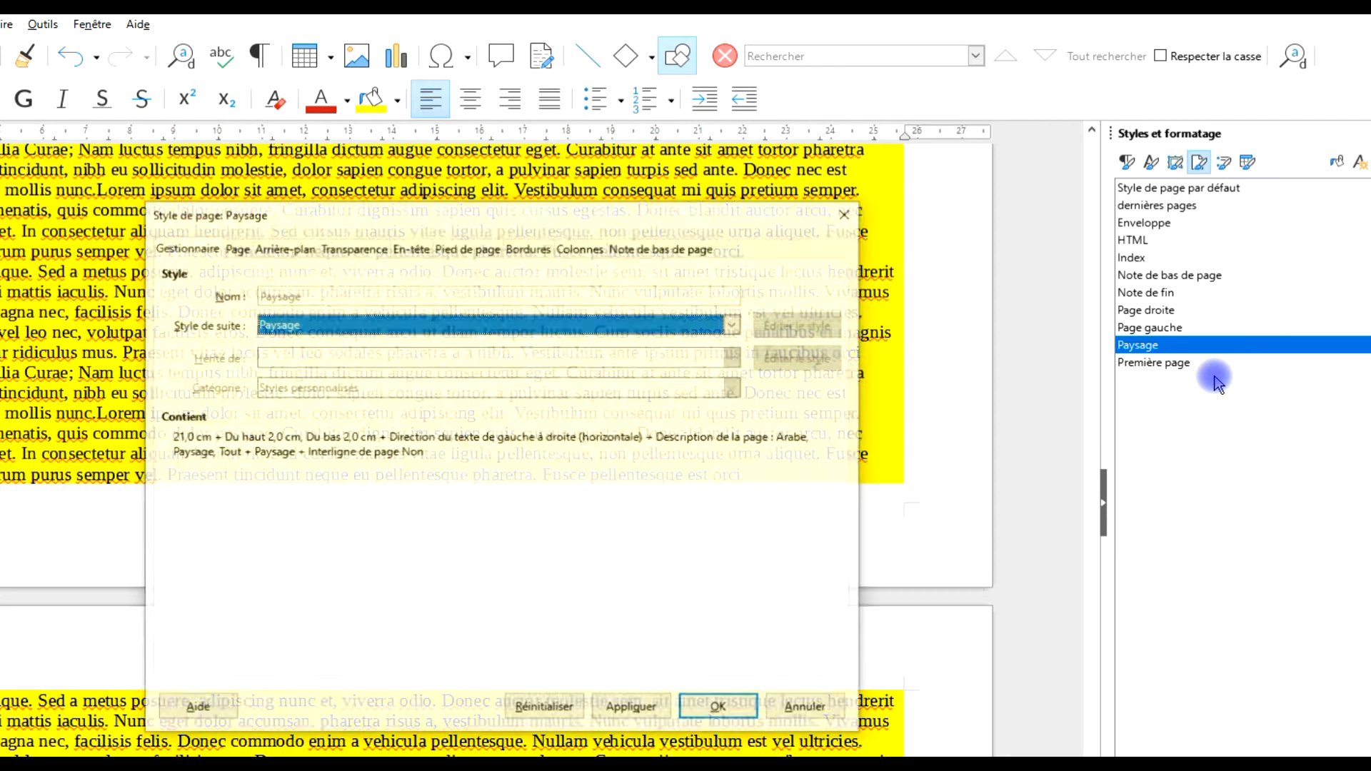
pyautogui.click(456, 247)
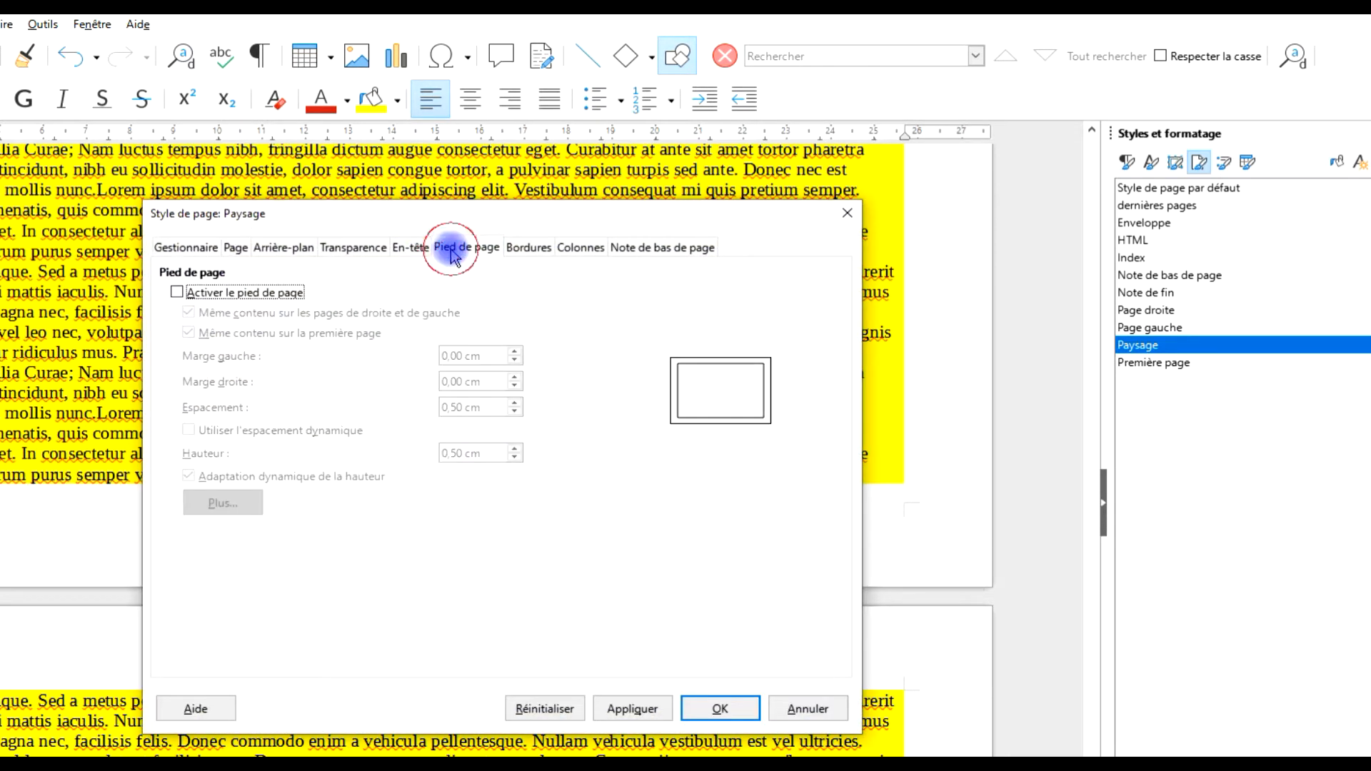
pyautogui.click(269, 294)
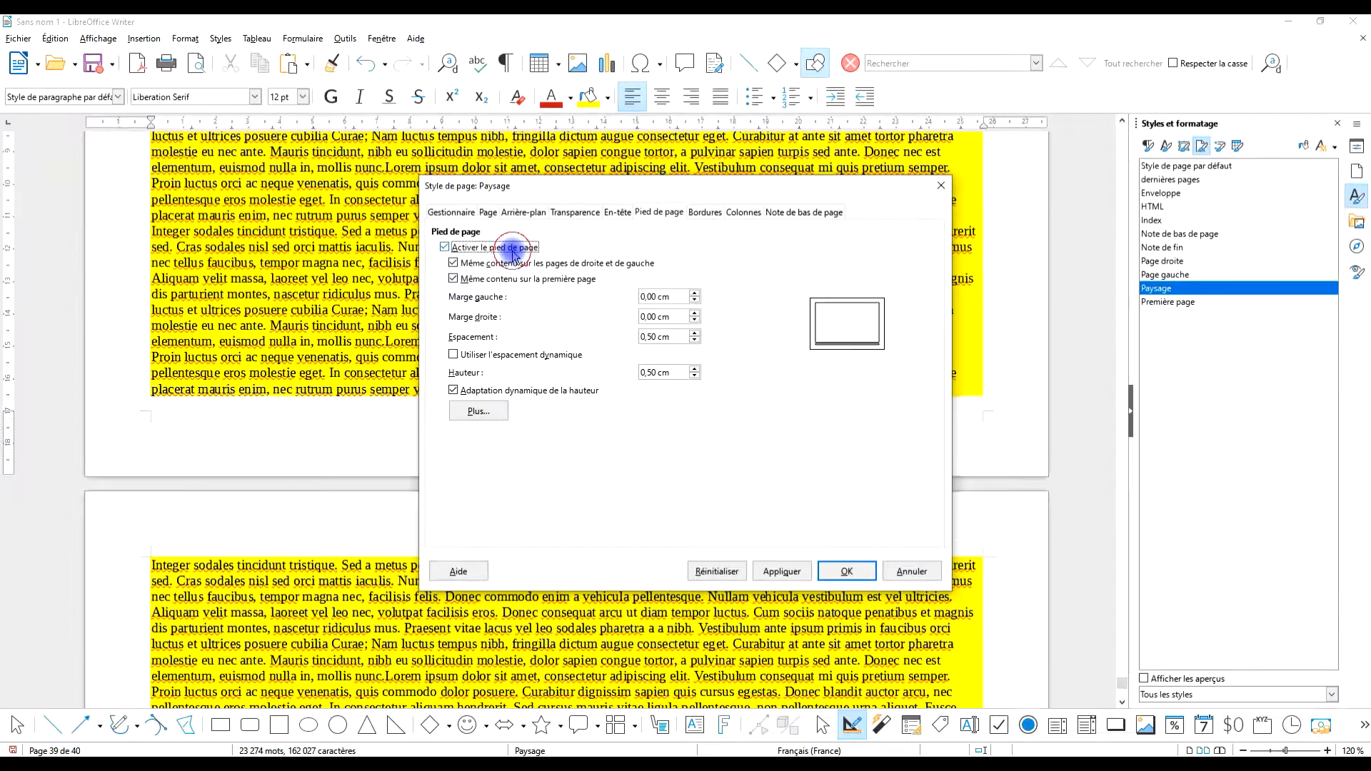
pyautogui.click(452, 212)
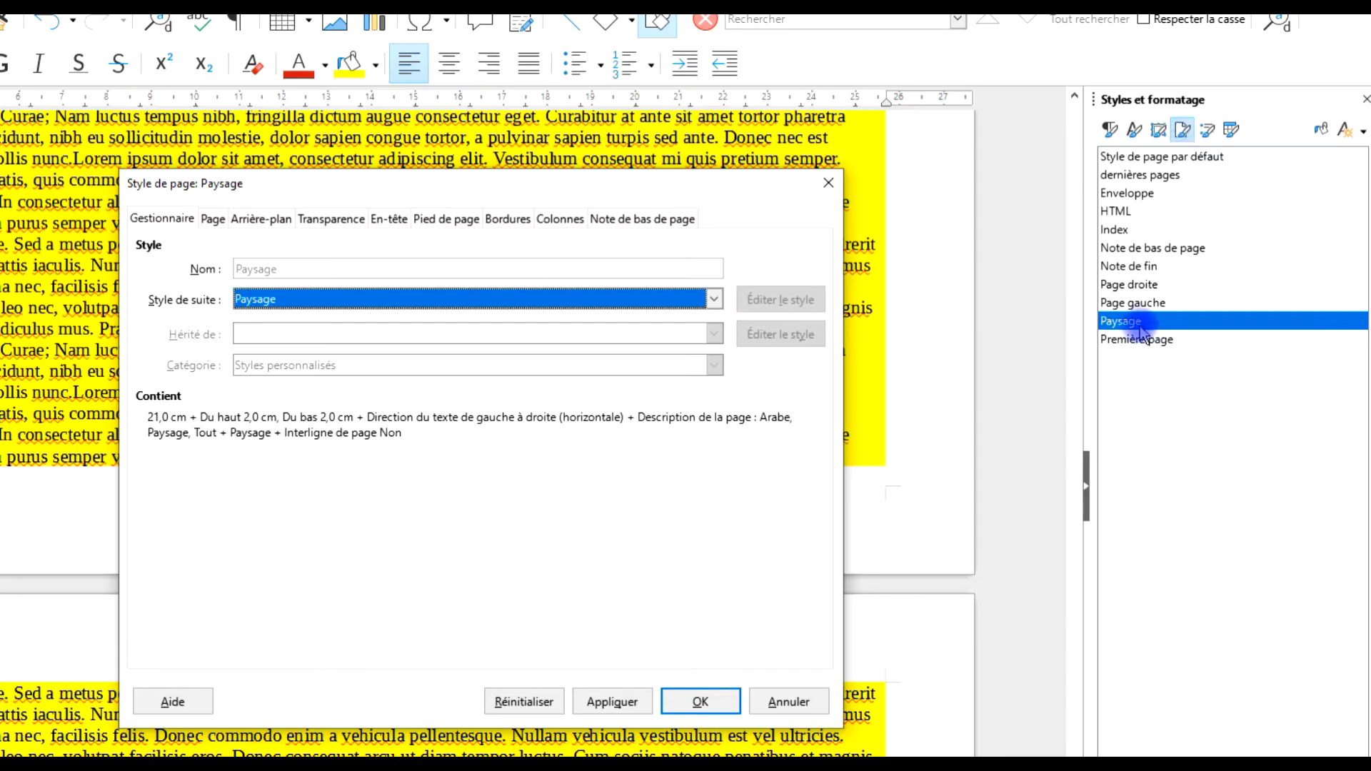
pyautogui.click(700, 703)
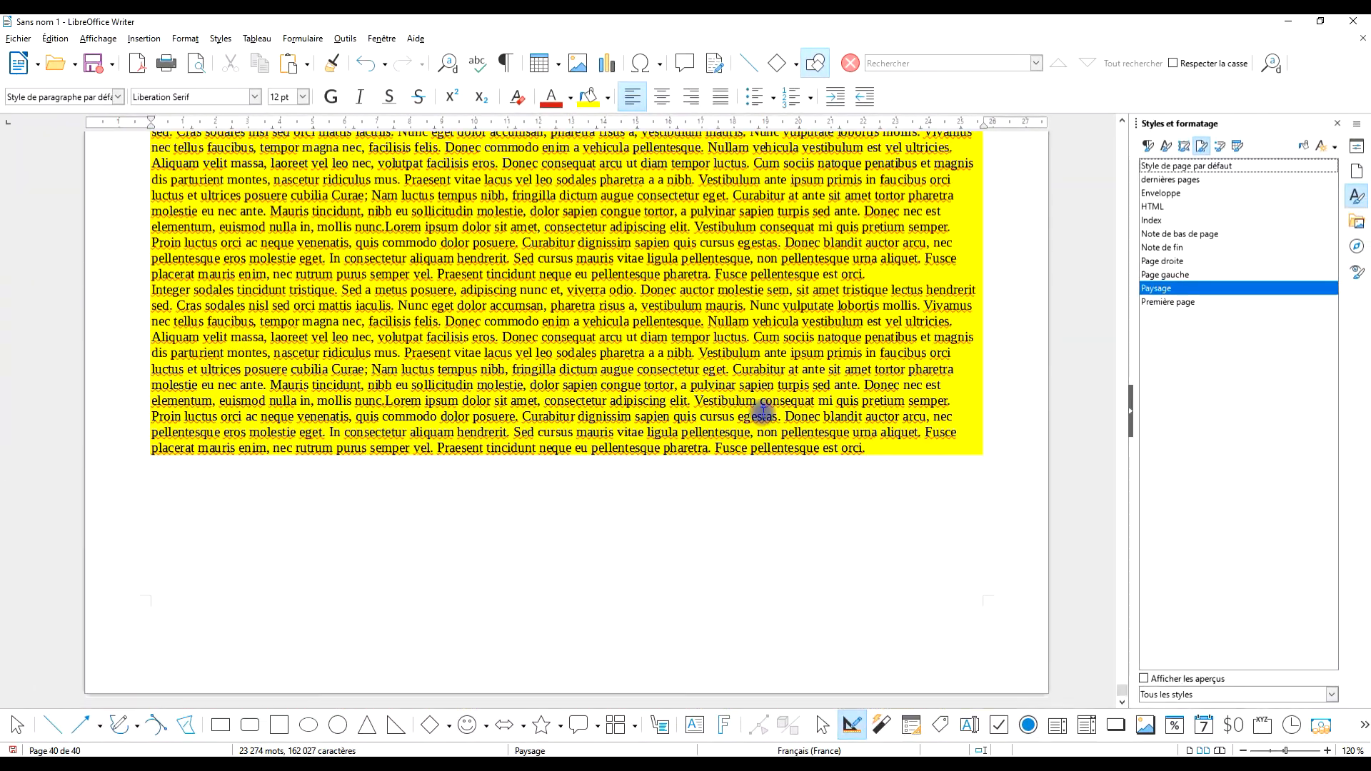
# Step: Insert a centred page number field in the footer of page 39
pyautogui.scroll(5, 762, 412)
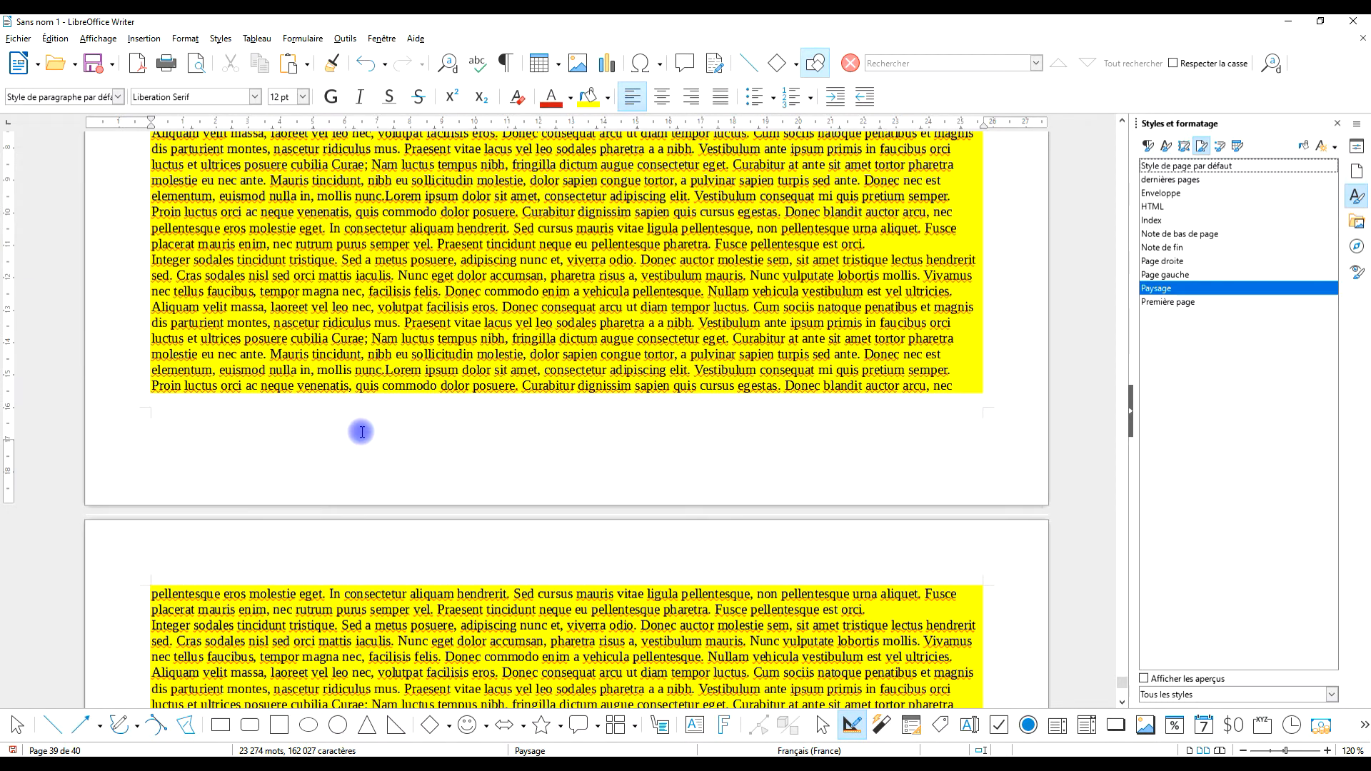
pyautogui.click(273, 427)
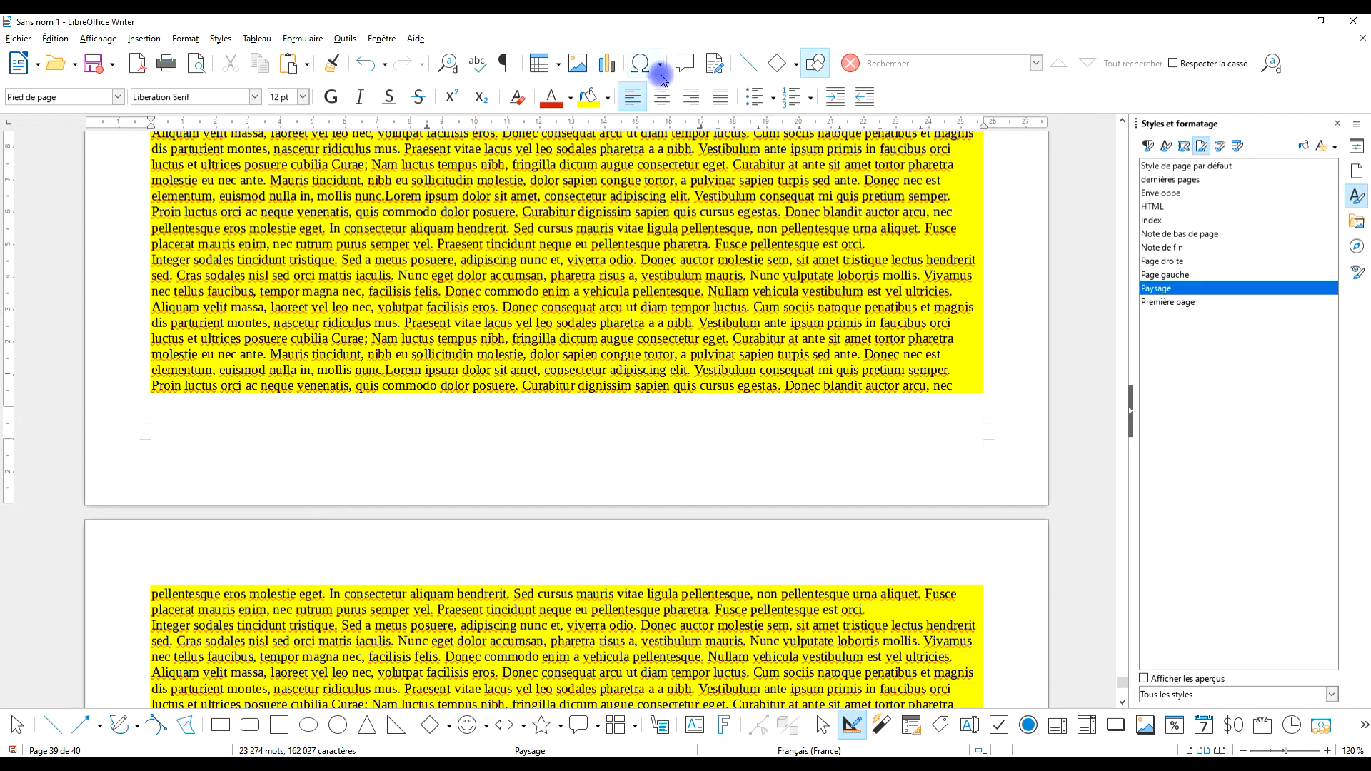
pyautogui.click(670, 97)
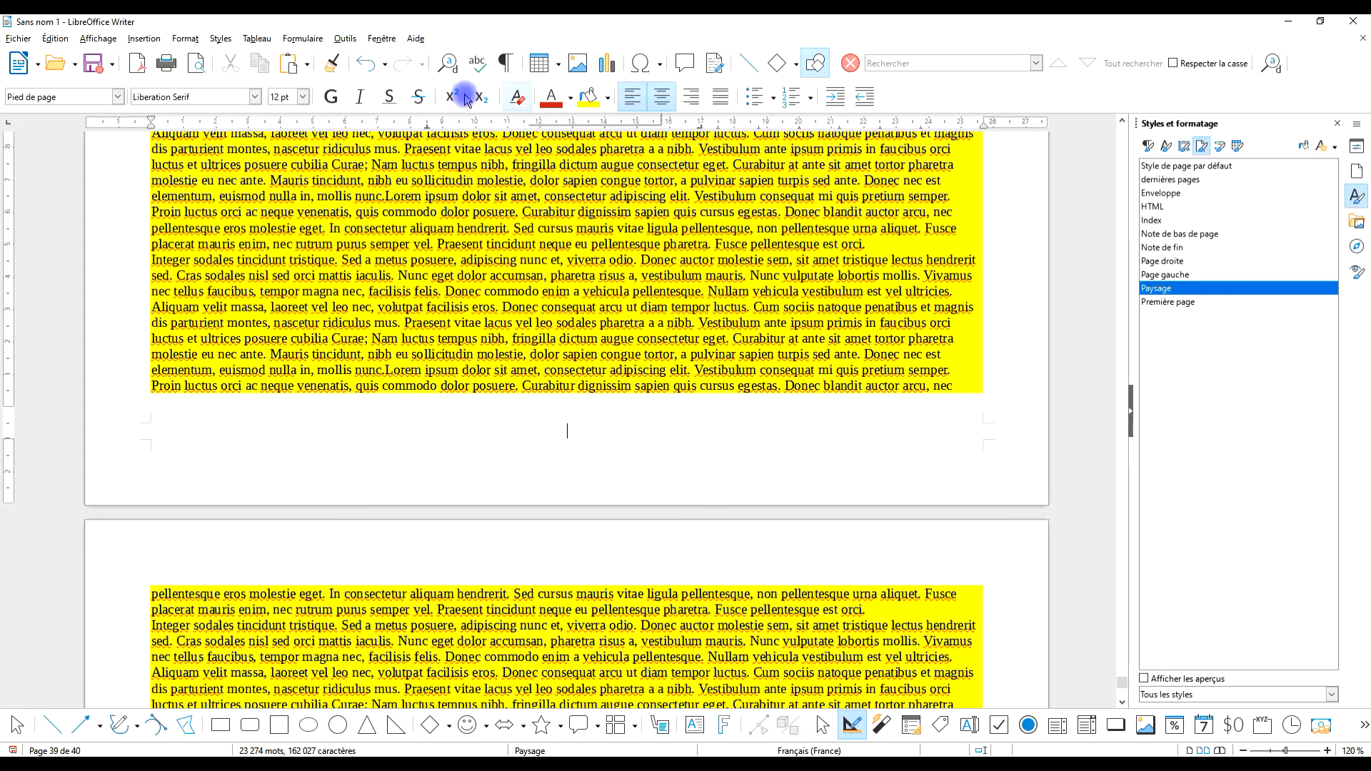
pyautogui.click(144, 38)
pyautogui.moveTo(263, 469)
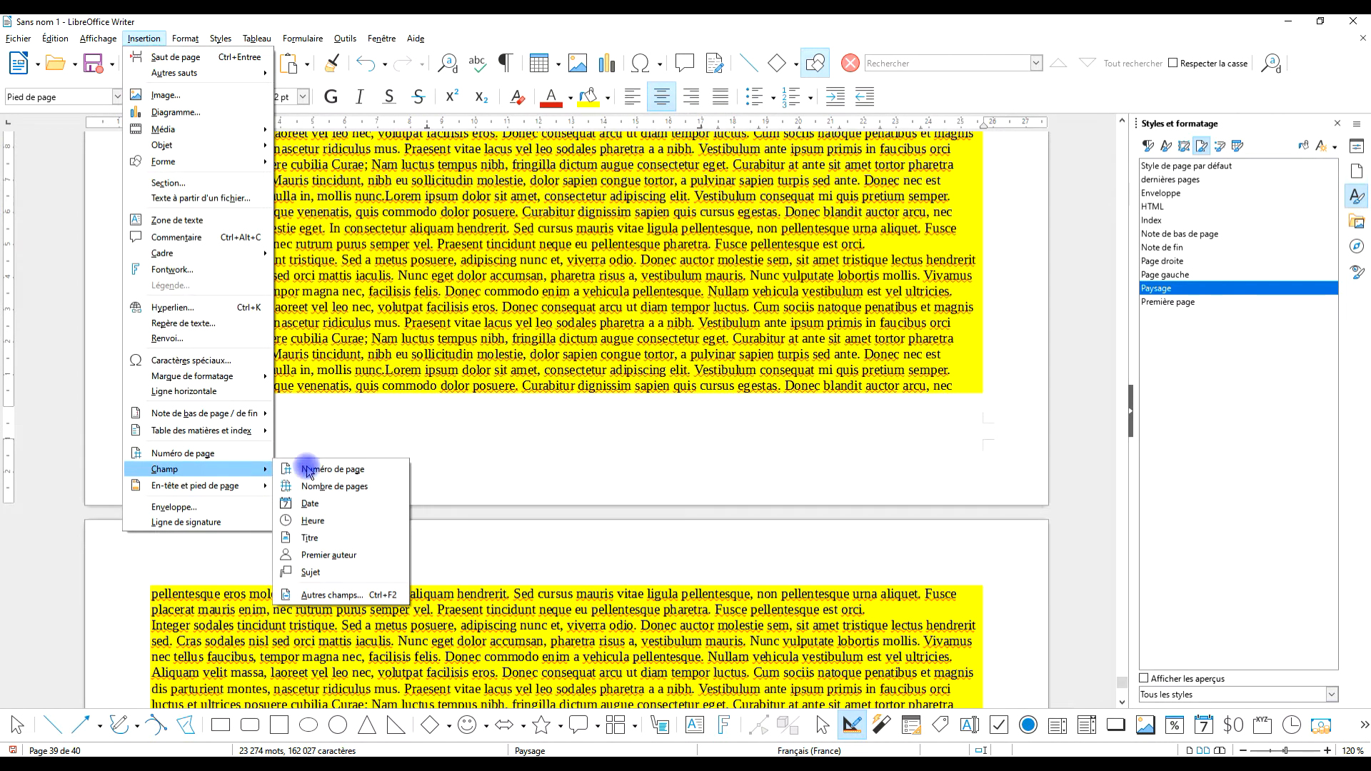
pyautogui.click(339, 467)
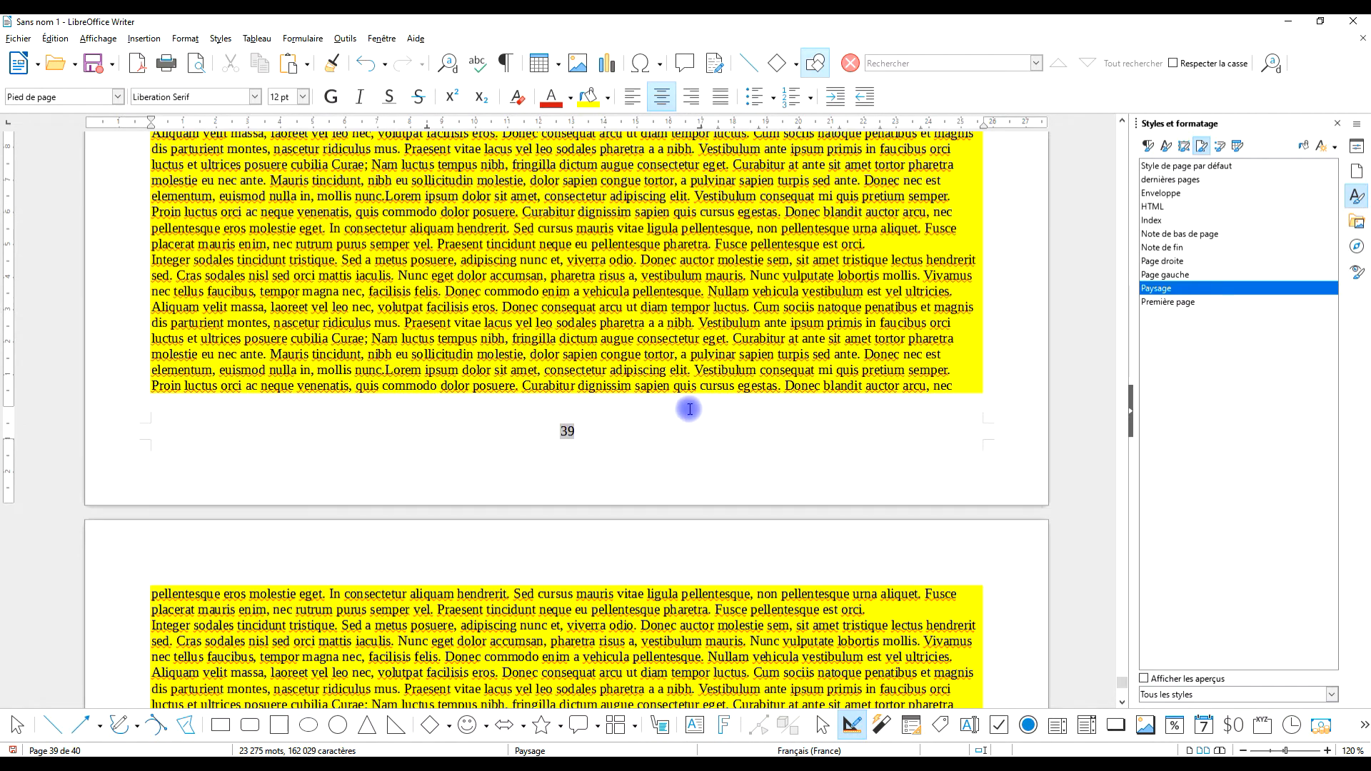
# Step: Check the page styles and footer numbering on either side of the page break, from page 38 to page 40
pyautogui.scroll(10, 686, 407)
pyautogui.scroll(-4, 575, 357)
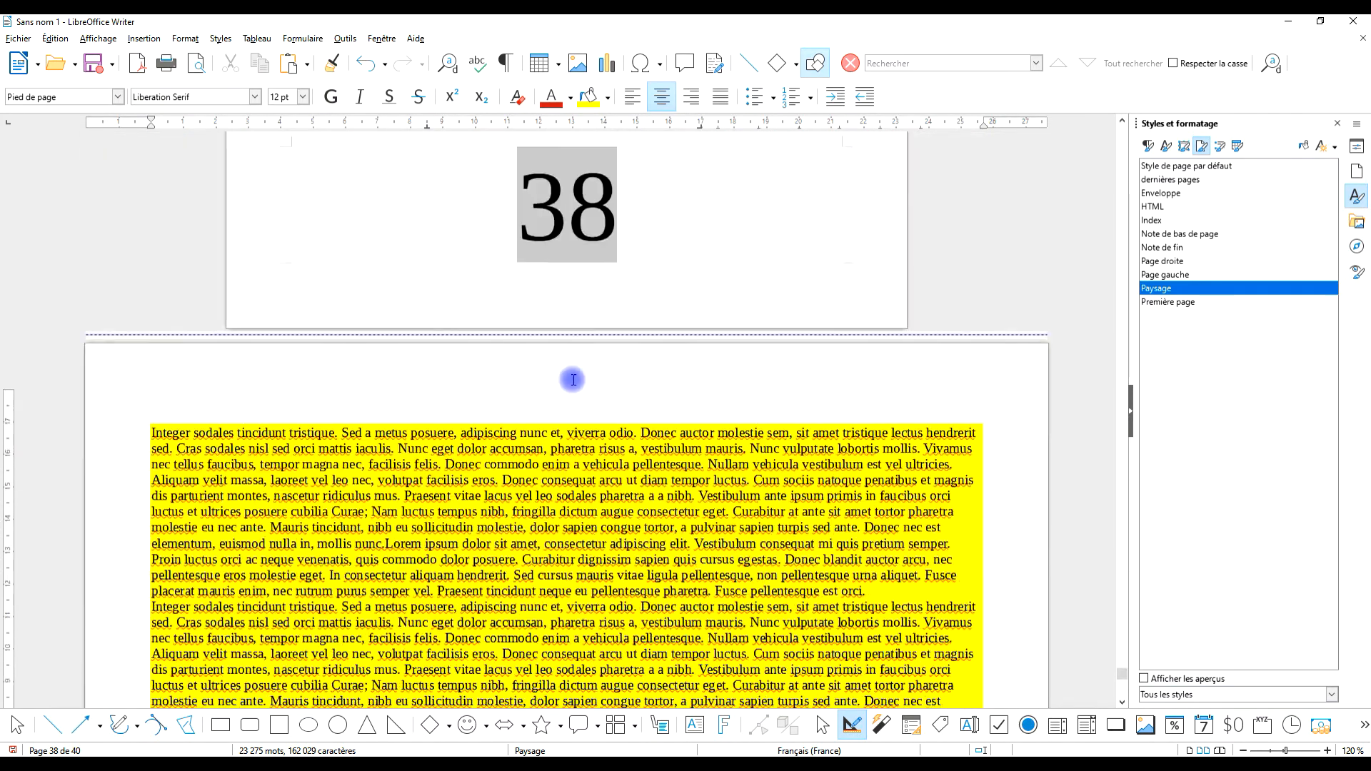
pyautogui.scroll(10, 600, 315)
pyautogui.click(665, 204)
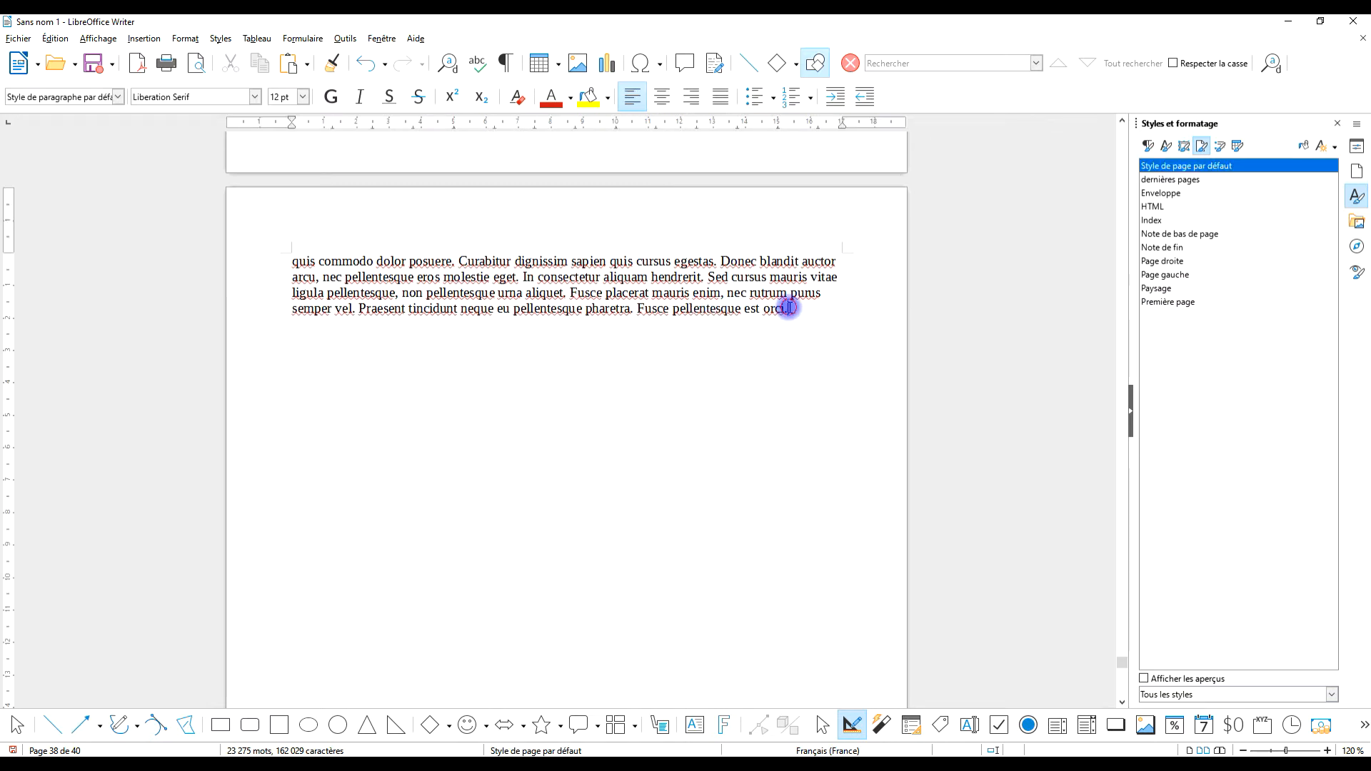
pyautogui.scroll(-10, 738, 267)
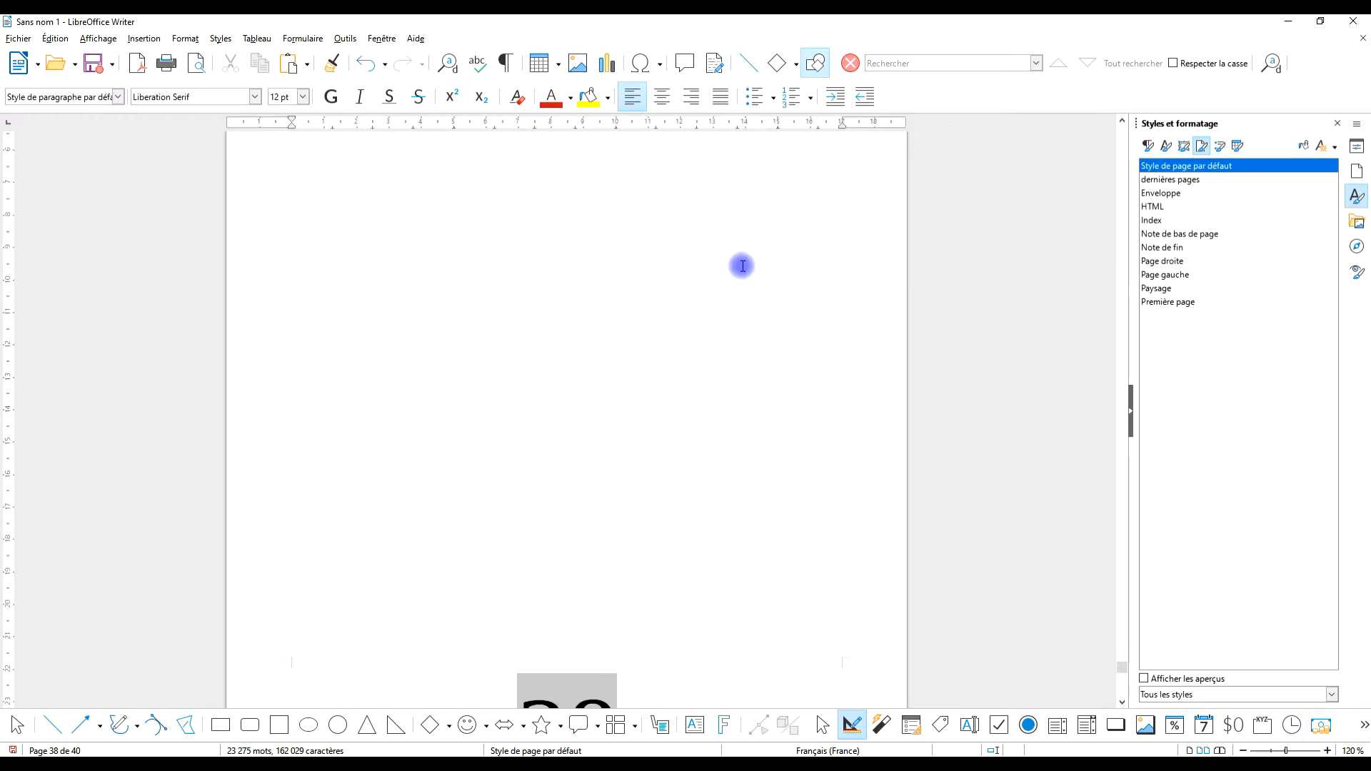
pyautogui.scroll(-15, 737, 266)
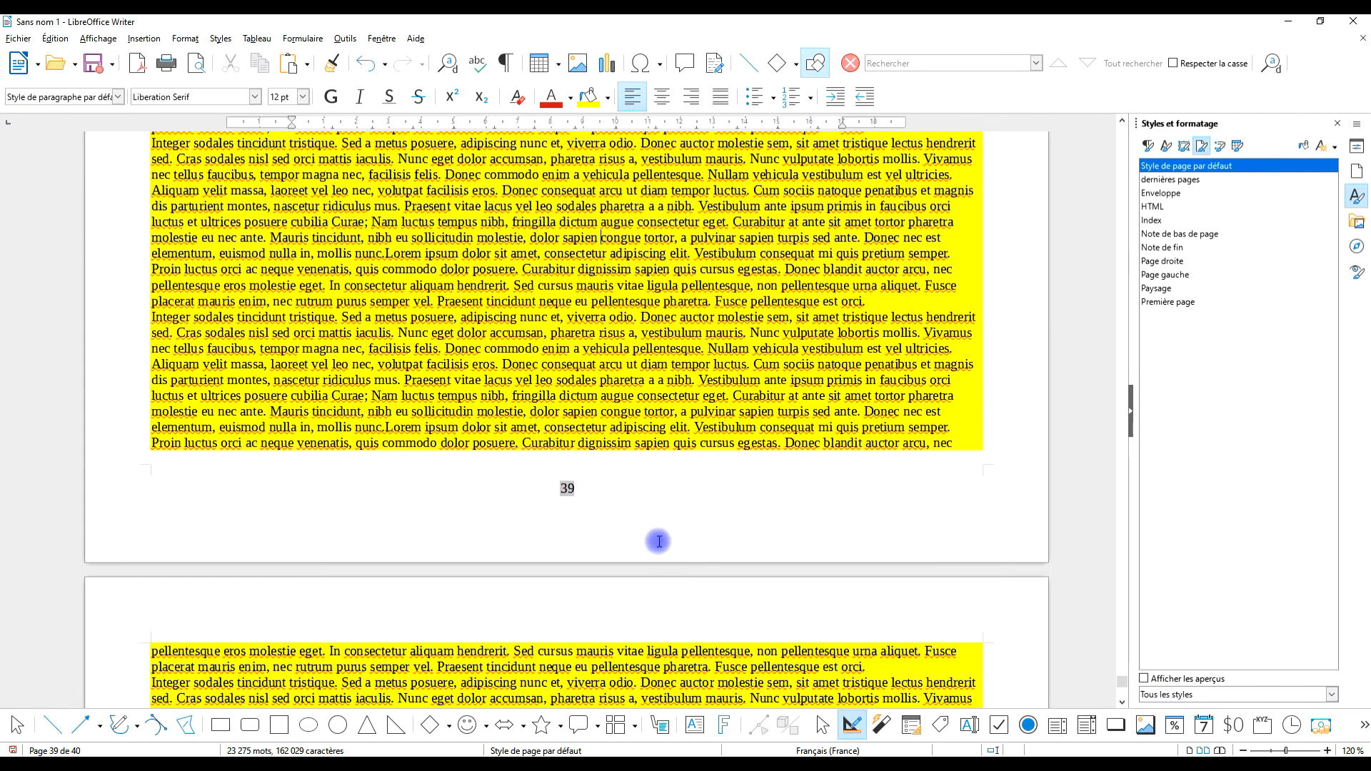
pyautogui.click(631, 642)
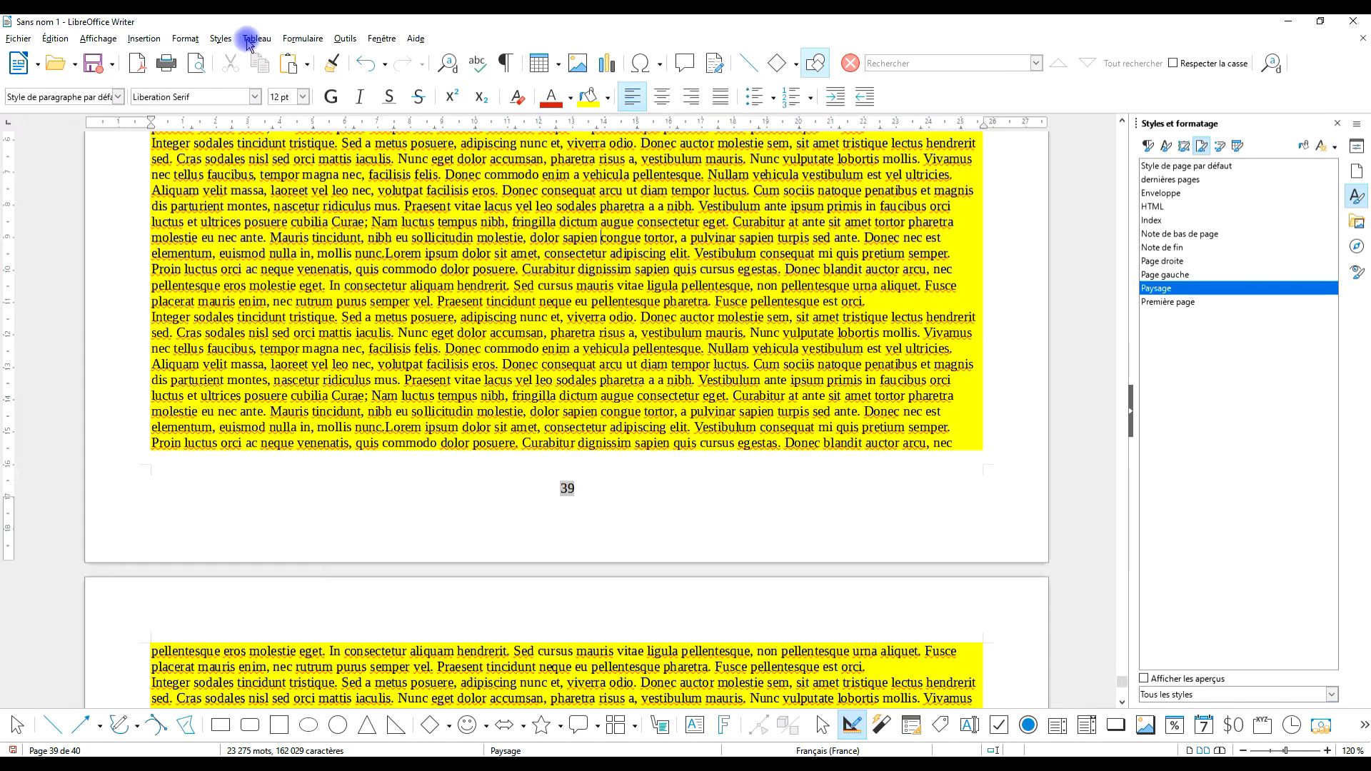
# Step: Check the orientation and footer numbering of the last pages in the print preview using multi-page layouts, ending with three columns by two rows
pyautogui.click(200, 63)
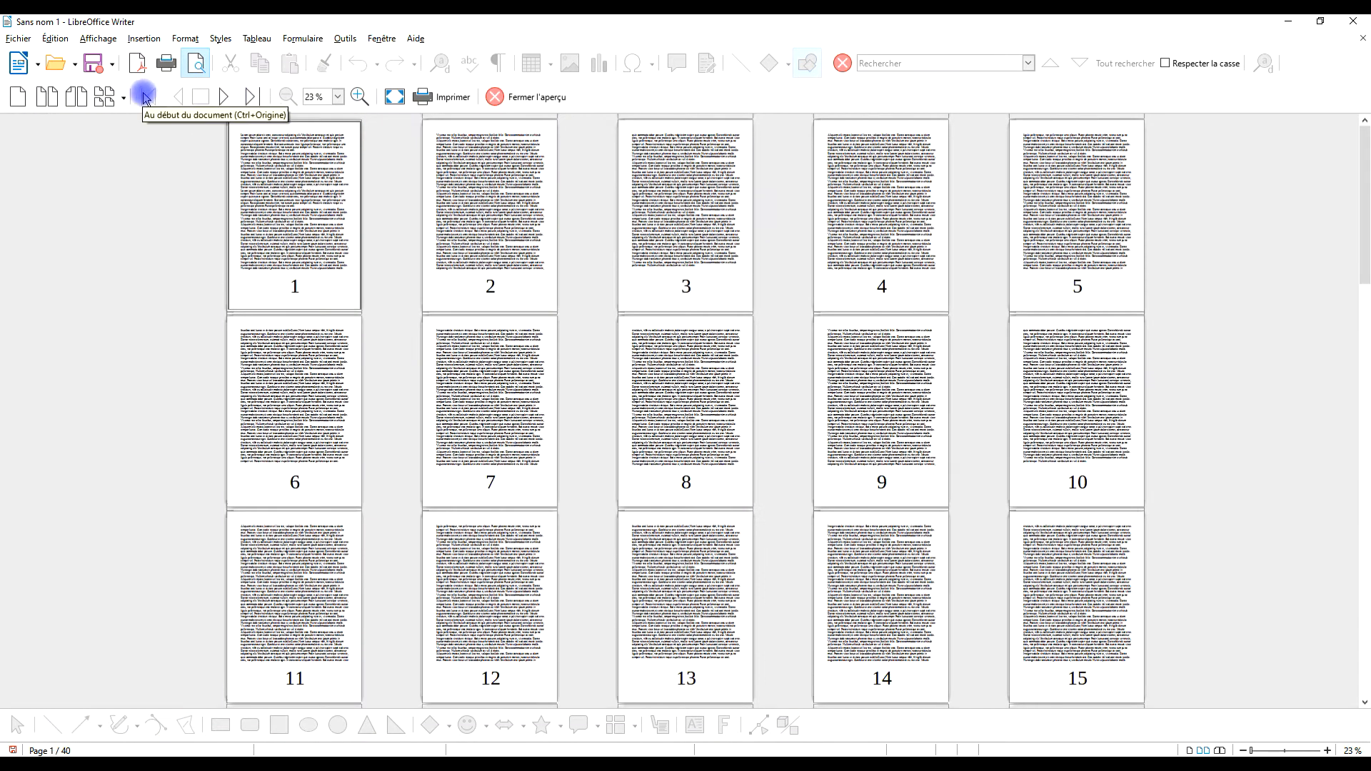
pyautogui.click(123, 98)
pyautogui.click(150, 168)
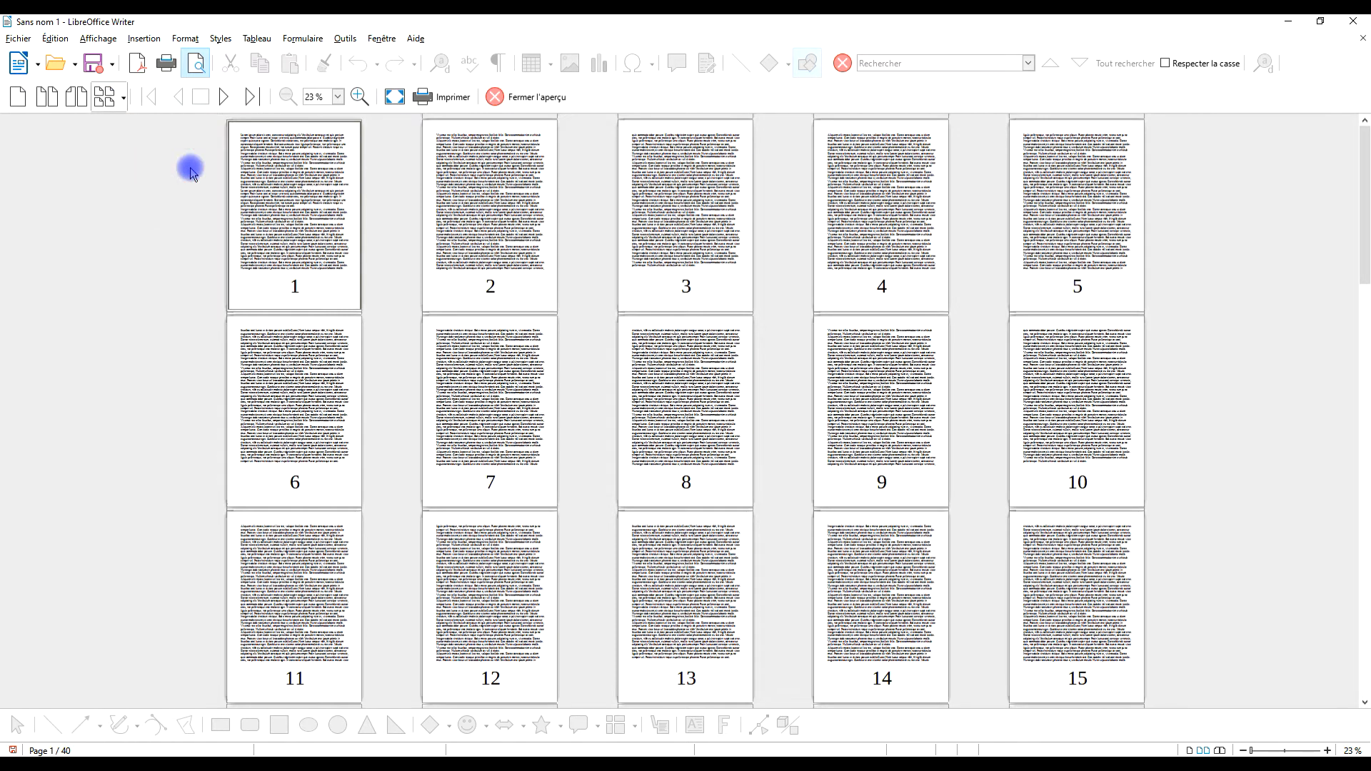
pyautogui.scroll(-5, 882, 363)
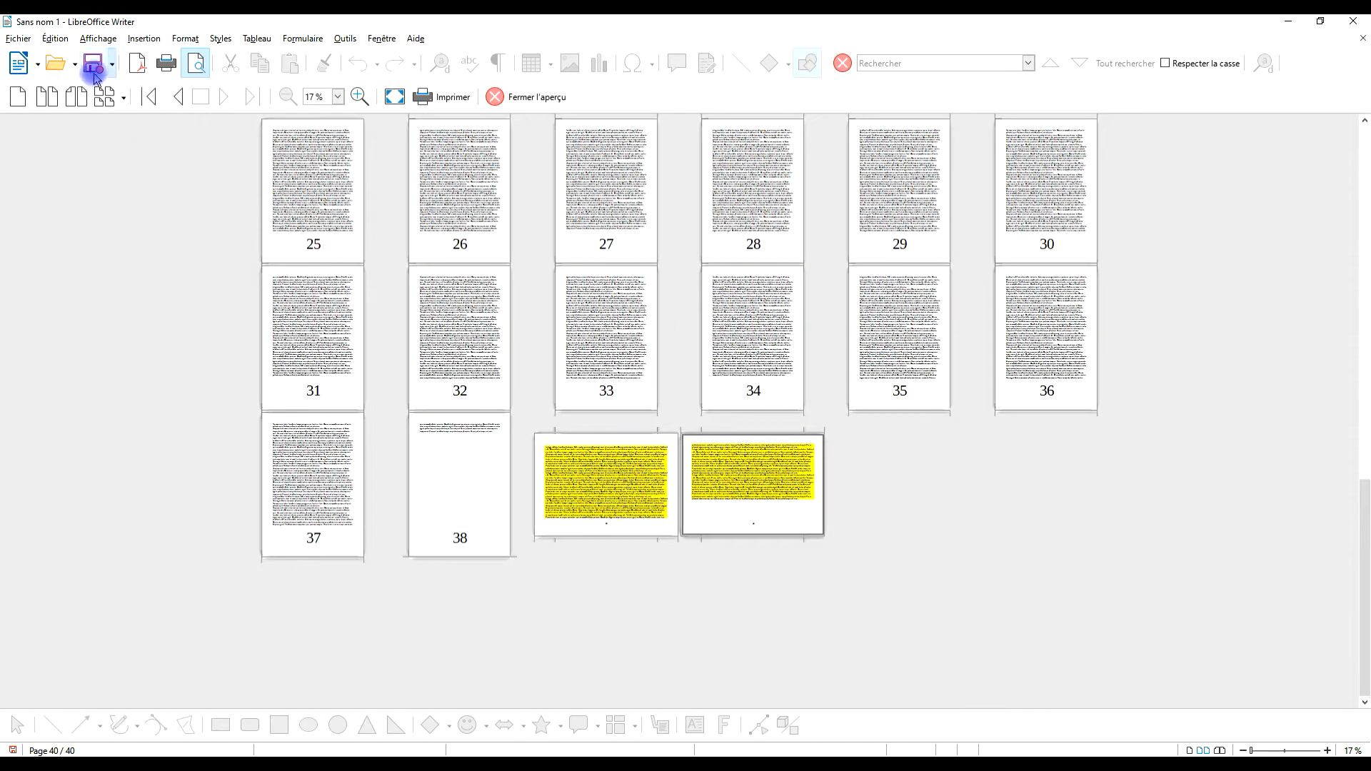
pyautogui.click(118, 104)
pyautogui.click(138, 154)
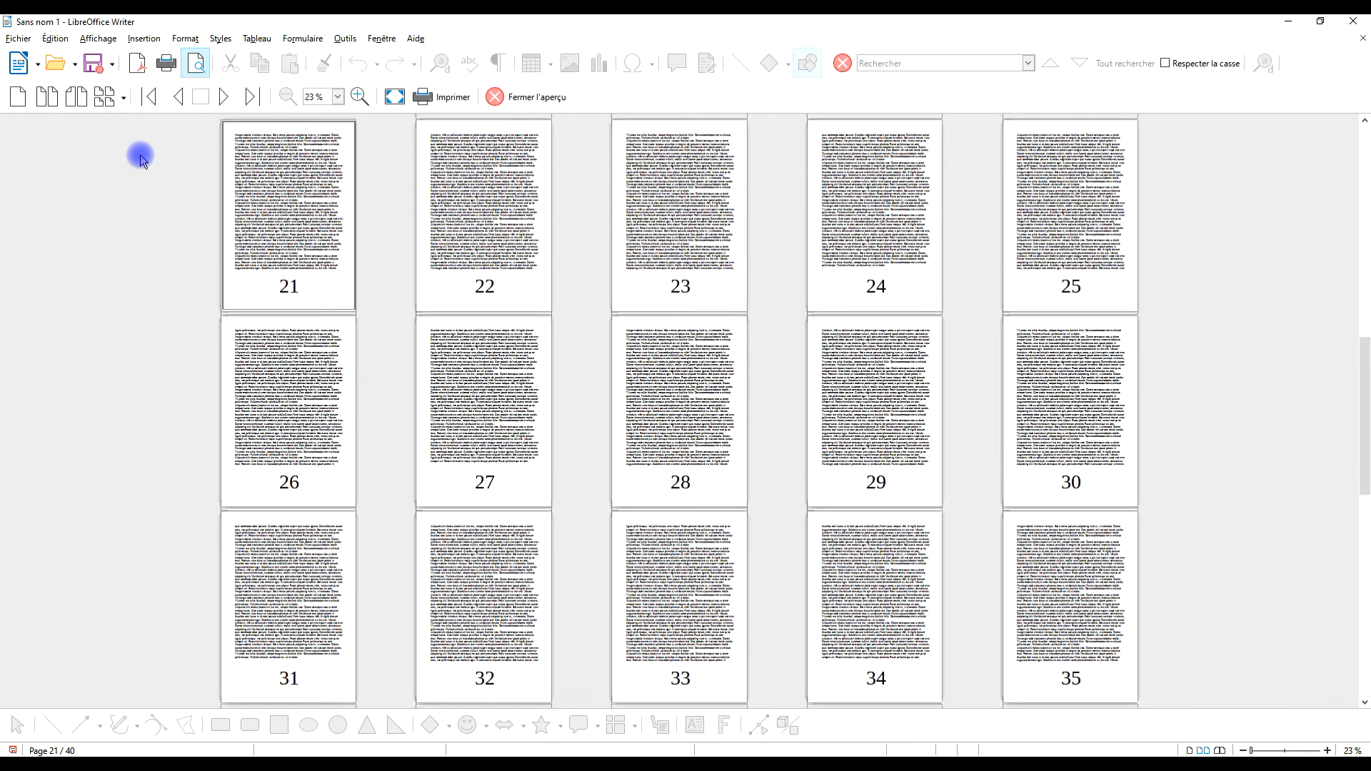
pyautogui.moveTo(1254, 432); pyautogui.dragTo(1254, 431)
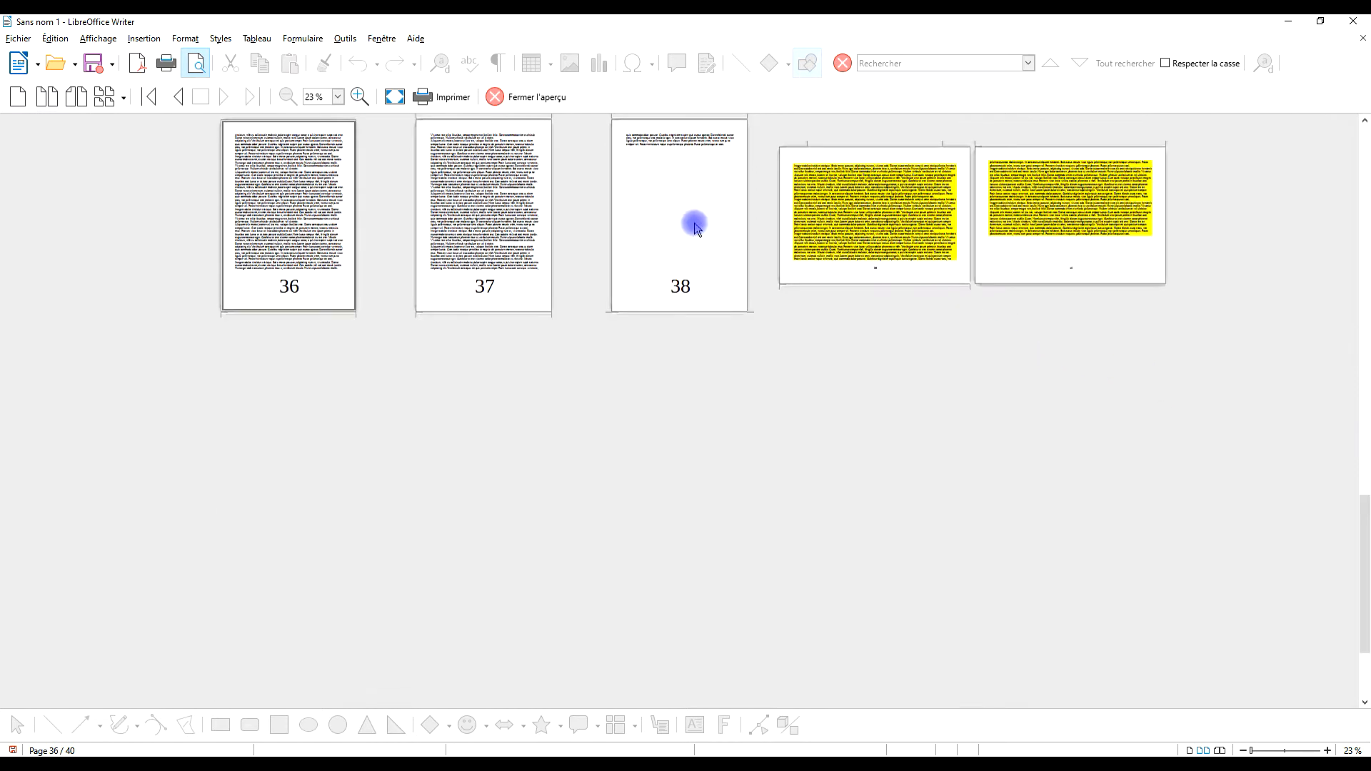
pyautogui.click(121, 100)
pyautogui.click(114, 143)
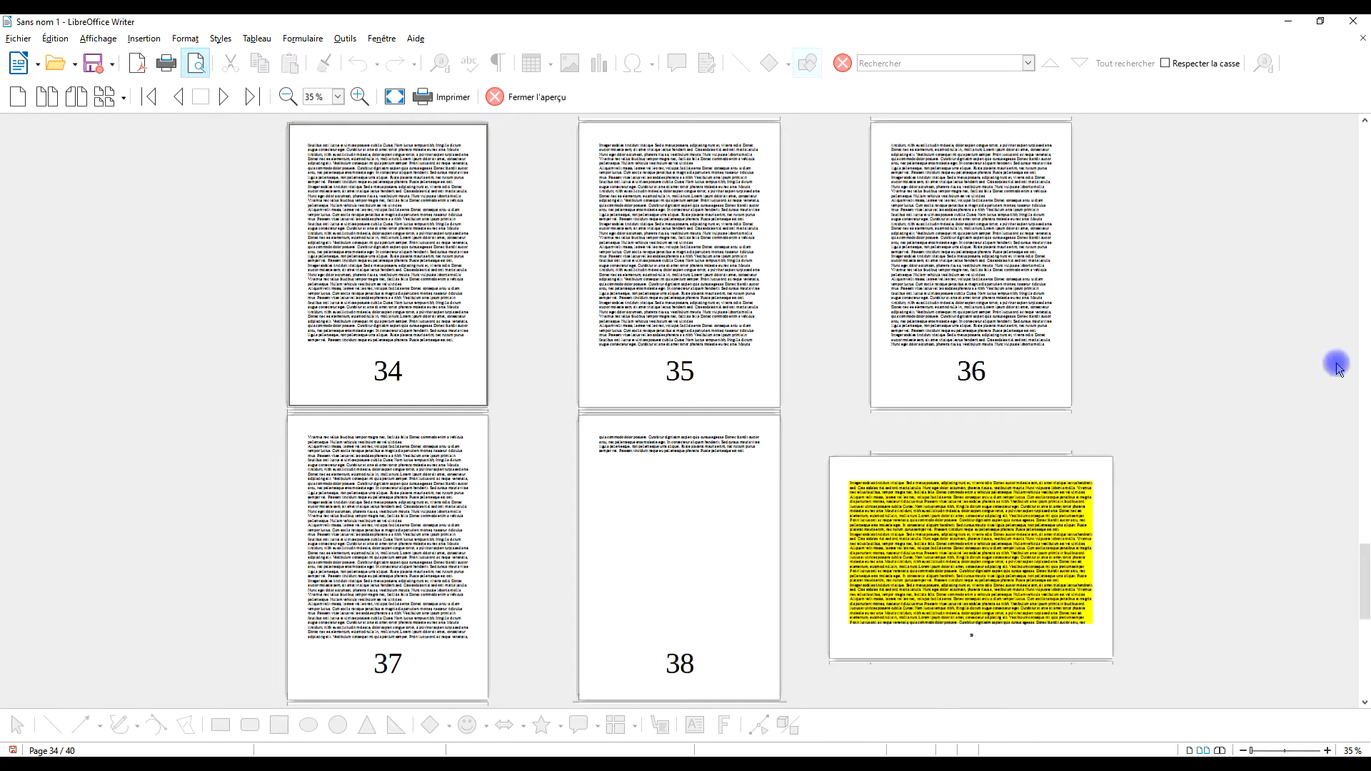
pyautogui.click(525, 97)
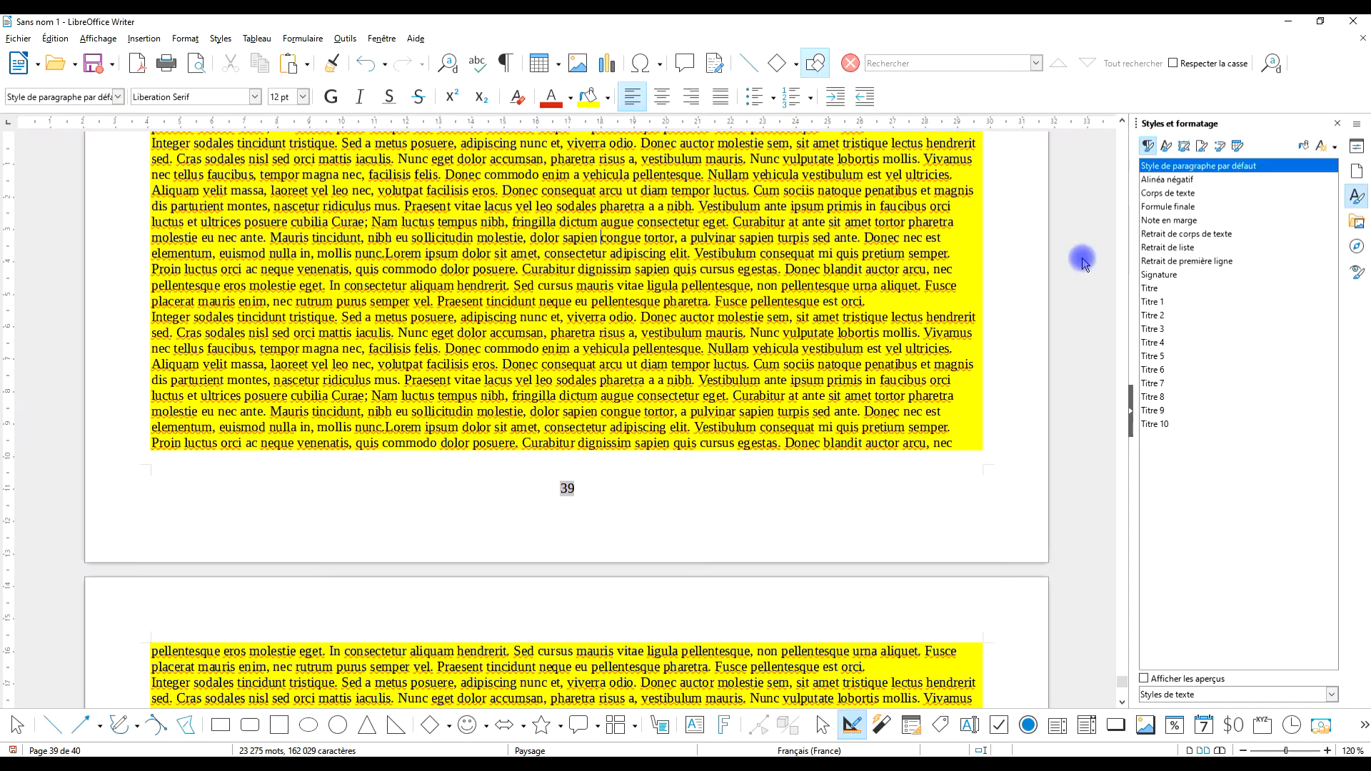
# Step: Examine the footer number and the end of the body text on page 38, before the landscape page break
pyautogui.scroll(10, 755, 419)
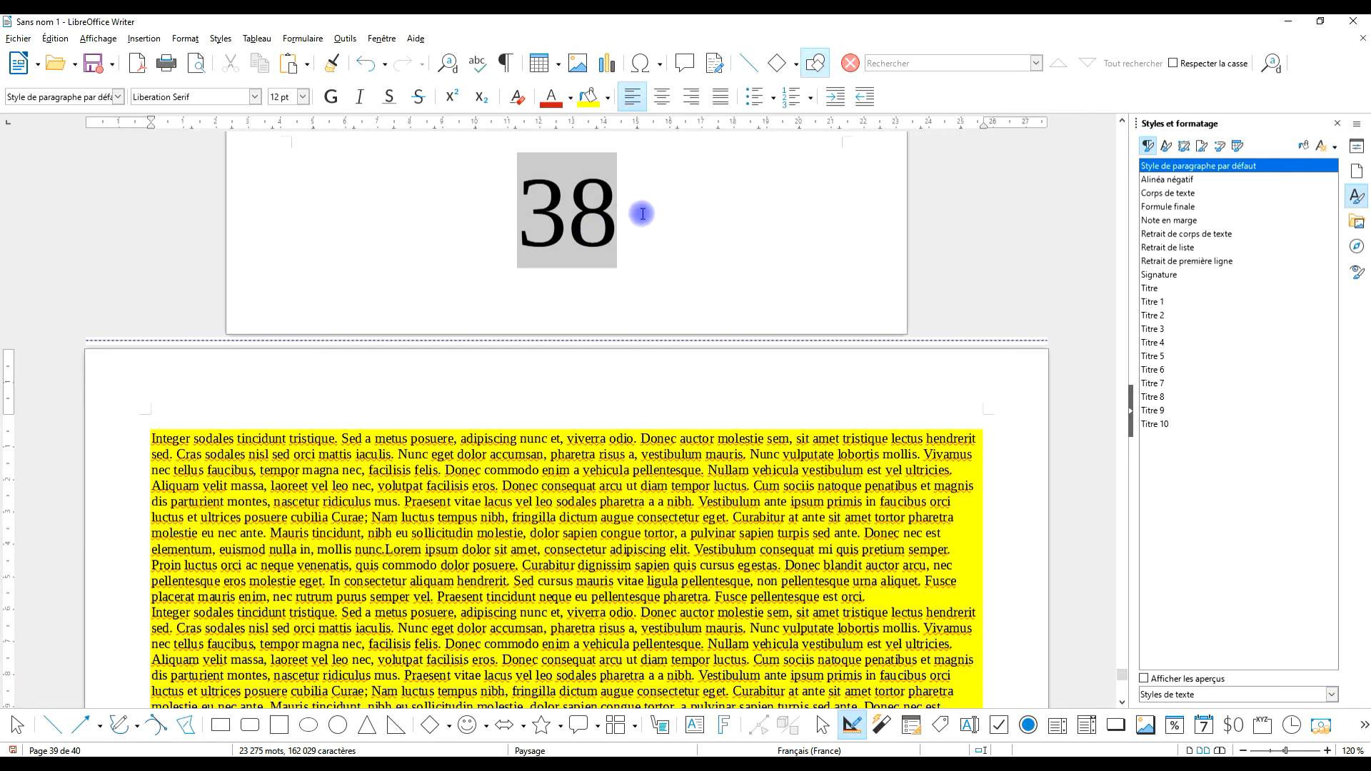
pyautogui.click(646, 213)
pyautogui.click(585, 224)
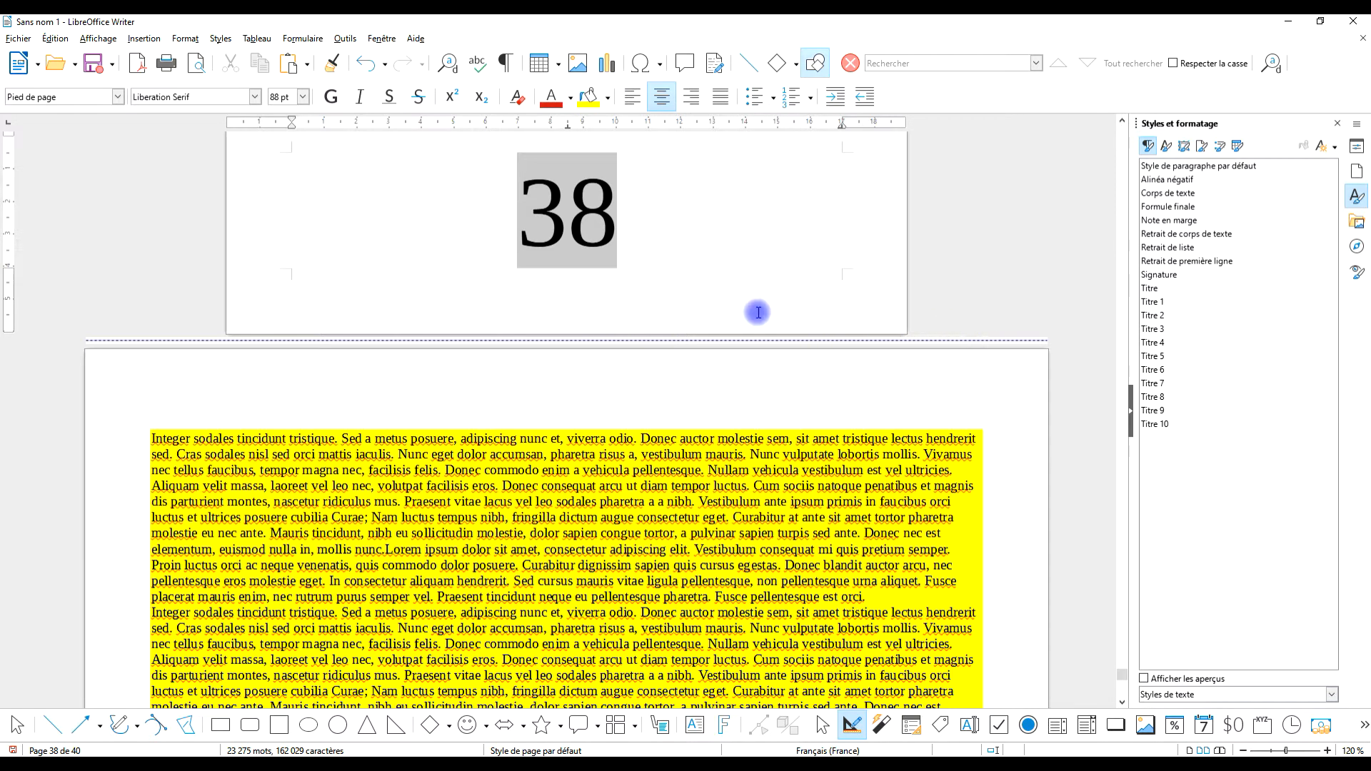
pyautogui.scroll(10, 732, 286)
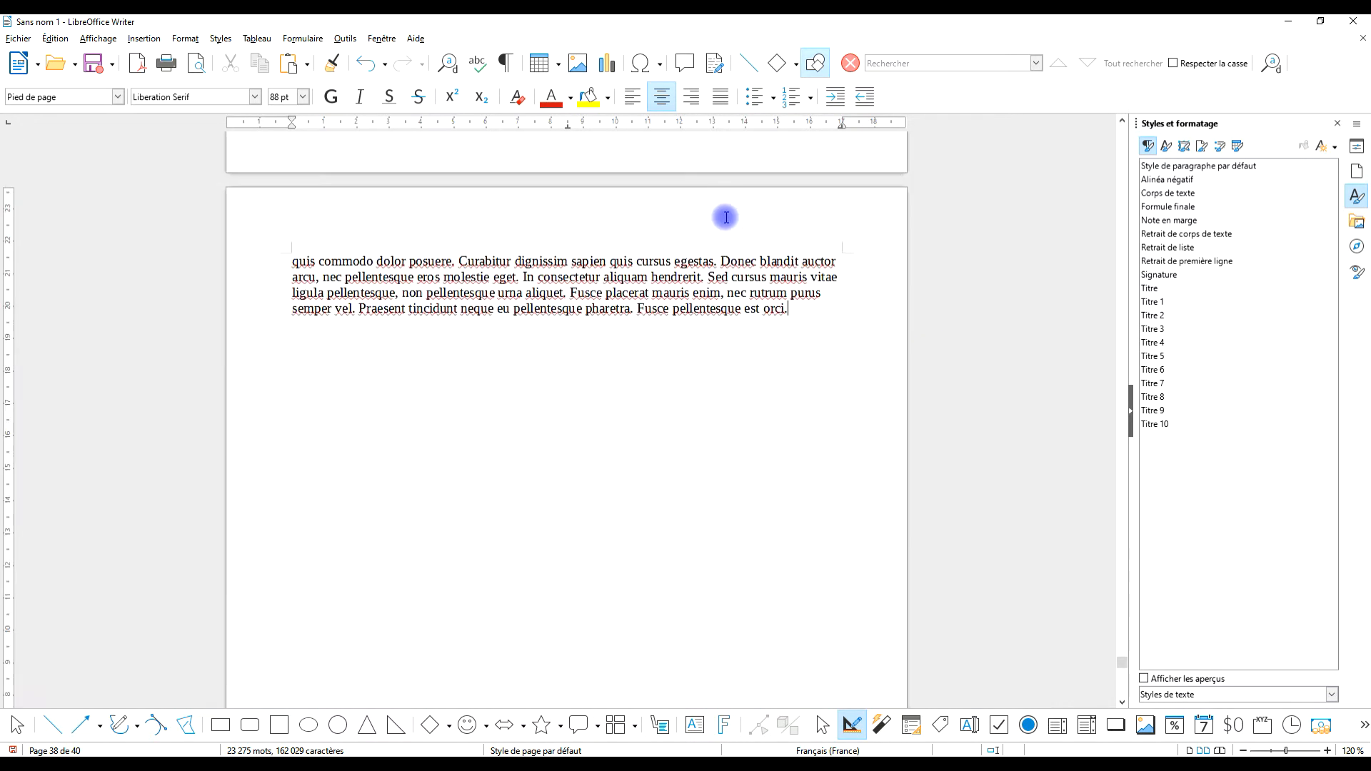
pyautogui.click(797, 278)
pyautogui.scroll(-10, 804, 383)
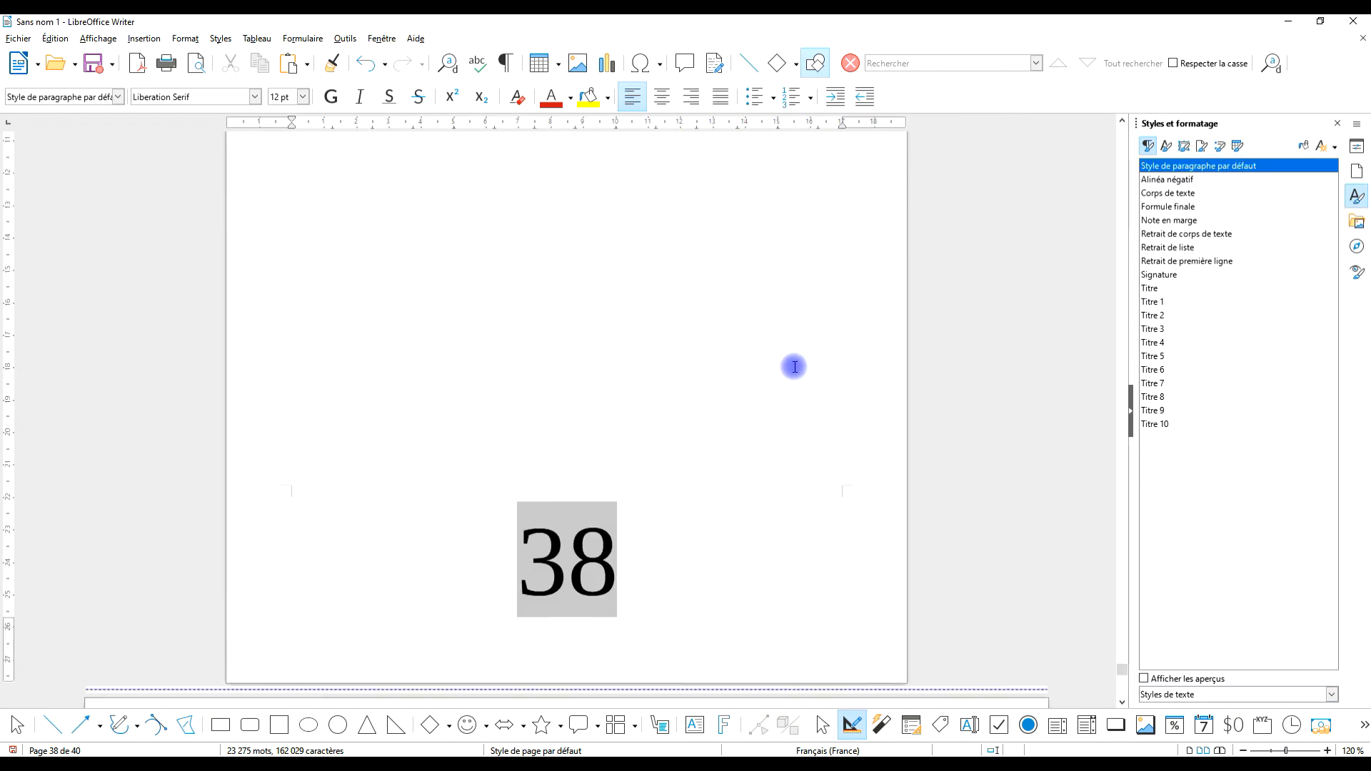